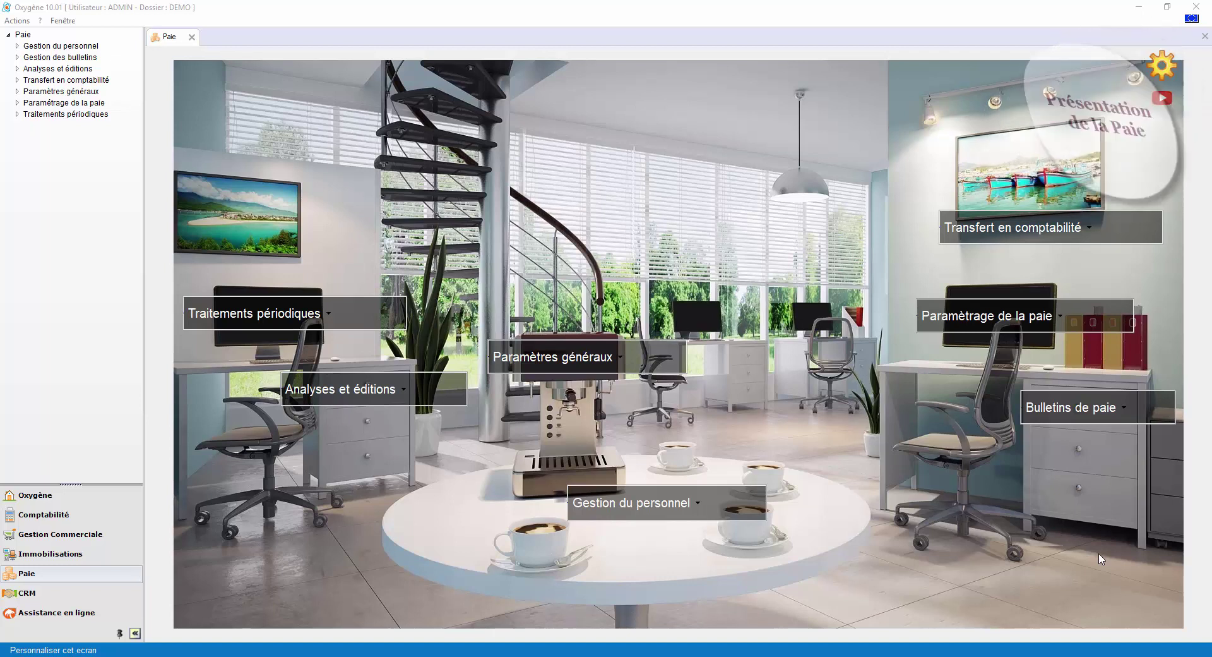
# Open the "Cadre horaire" (CADRE_H) category from the list of employee categories in the payroll settings.
pyautogui.click(948, 321)
pyautogui.click(964, 354)
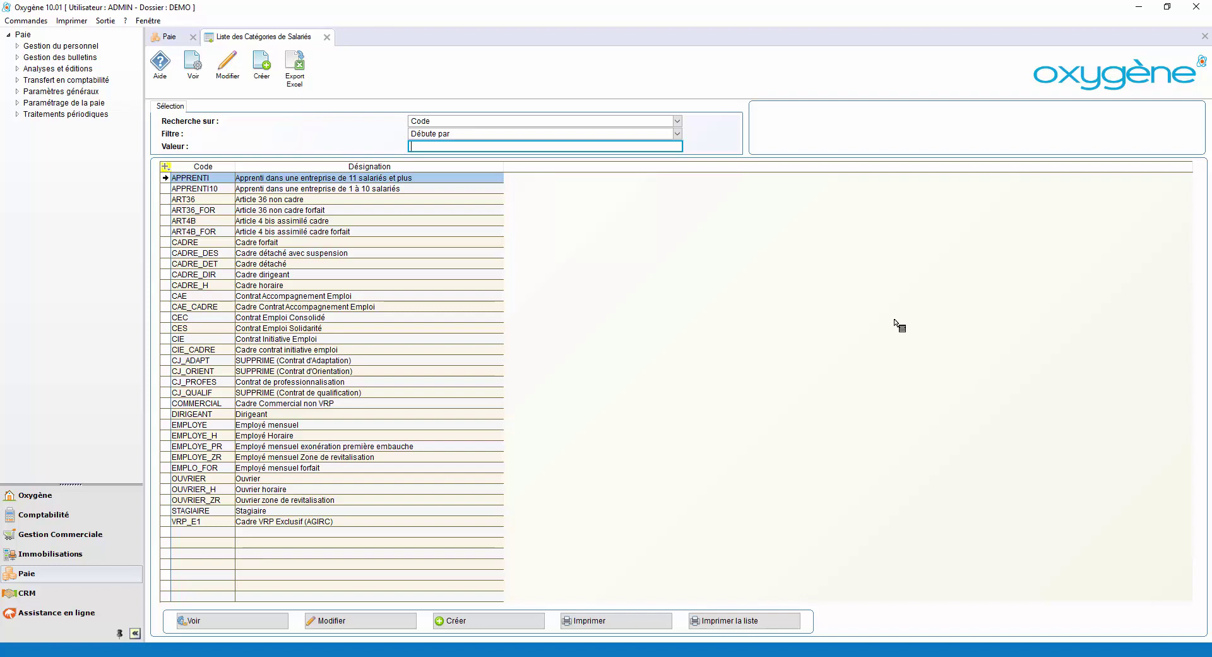
pyautogui.doubleClick(253, 287)
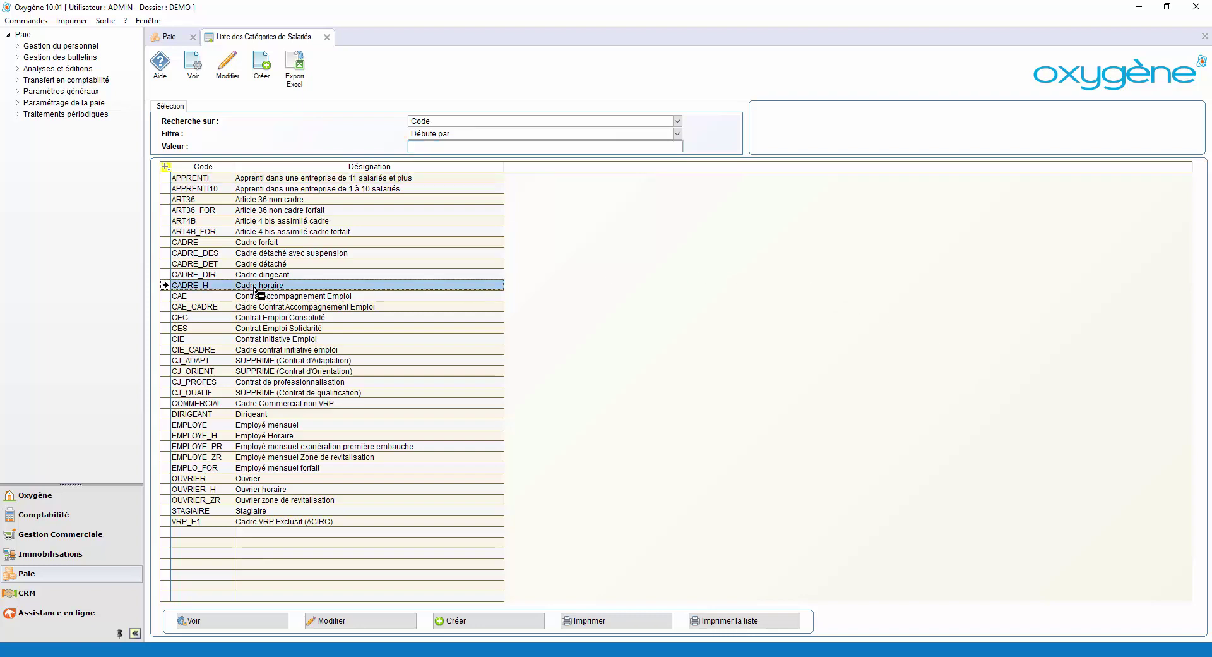
# Review the category's specific constants, input elements, properties and rubriques.
pyautogui.click(243, 269)
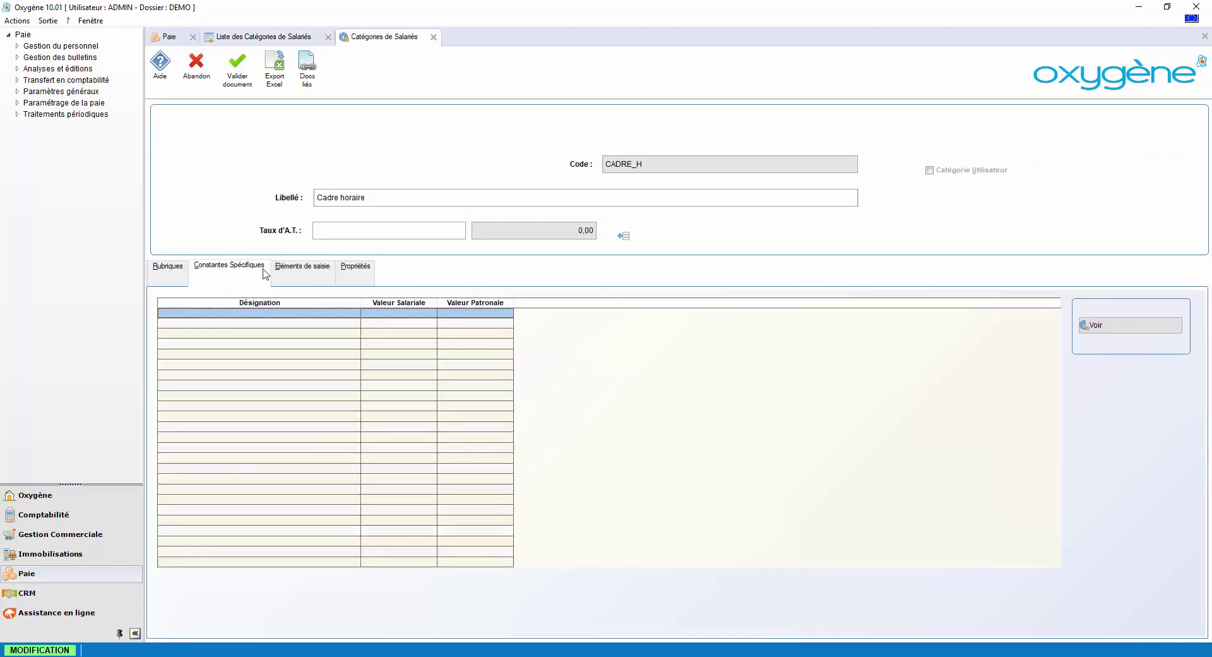
pyautogui.click(278, 268)
pyautogui.click(369, 276)
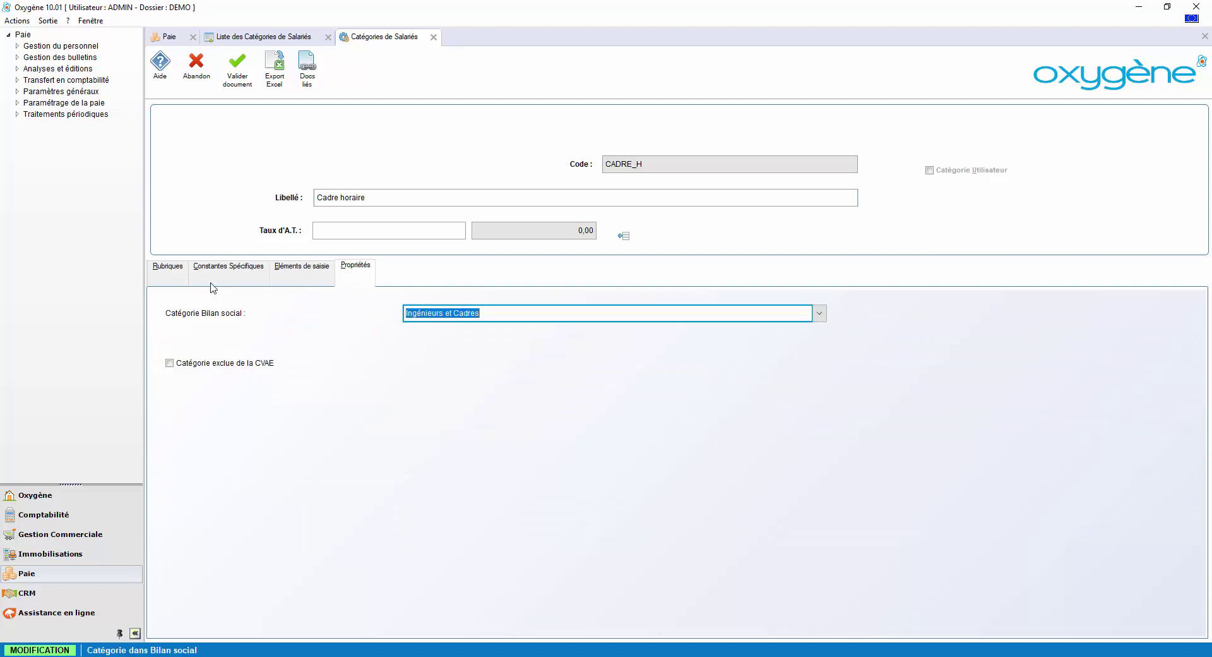
pyautogui.click(171, 271)
# Close the CADRE_H category without saving and leave the list of employee categories.
pyautogui.click(433, 37)
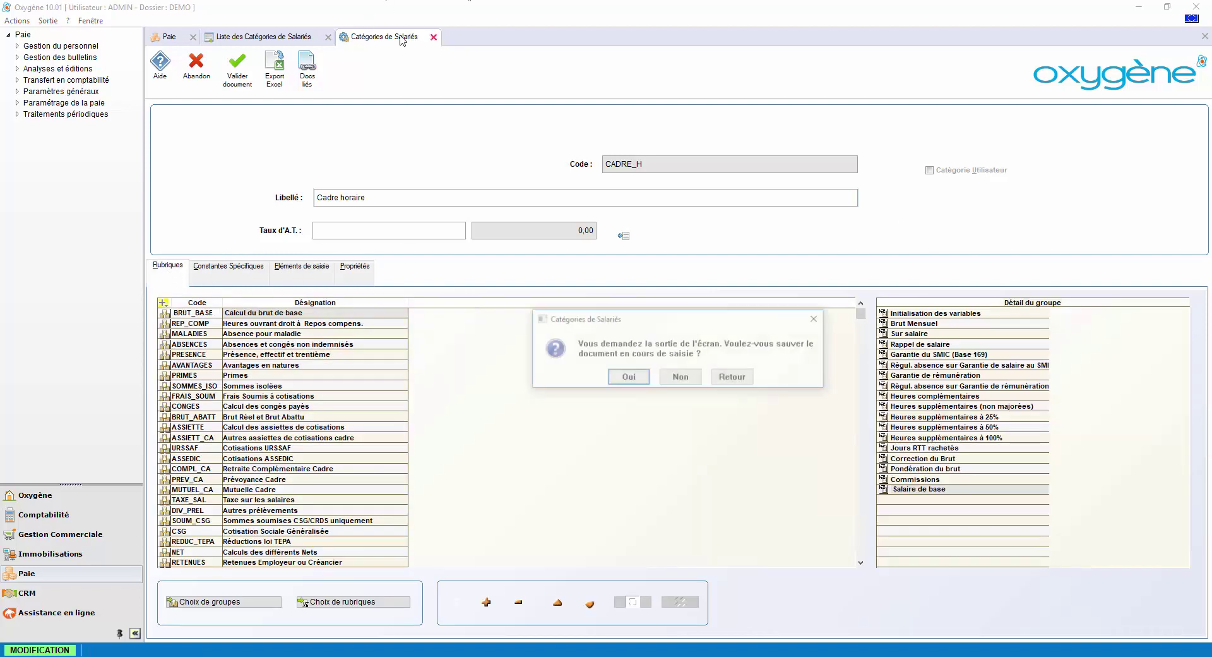
pyautogui.click(673, 377)
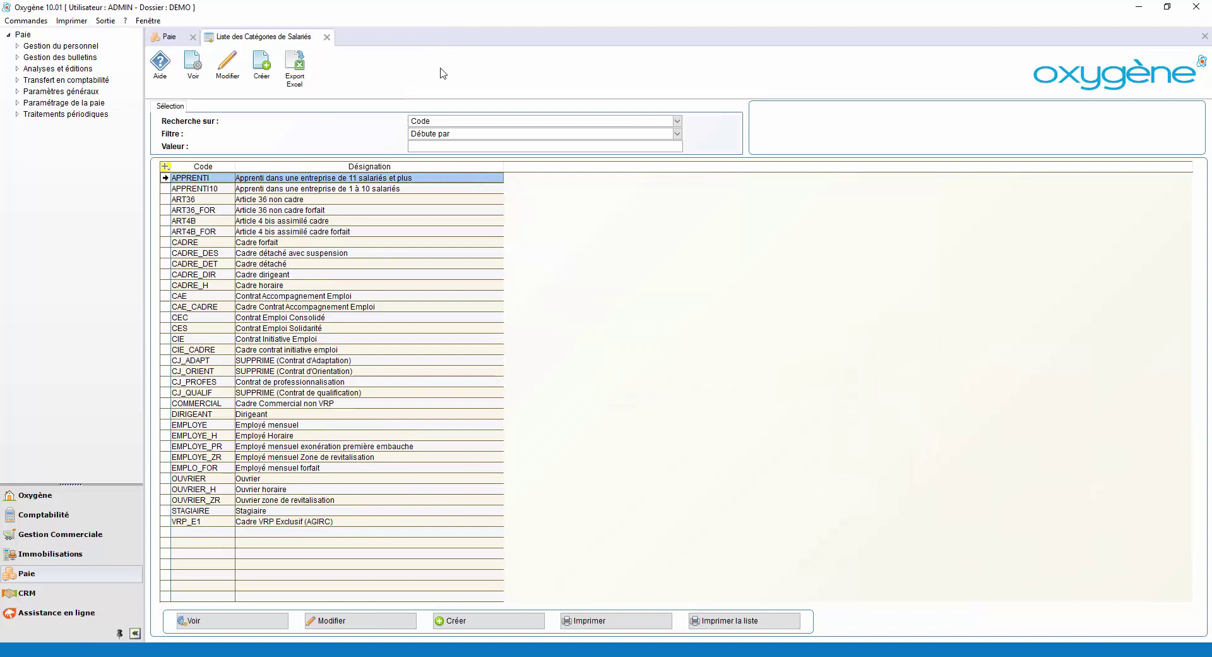
pyautogui.click(327, 38)
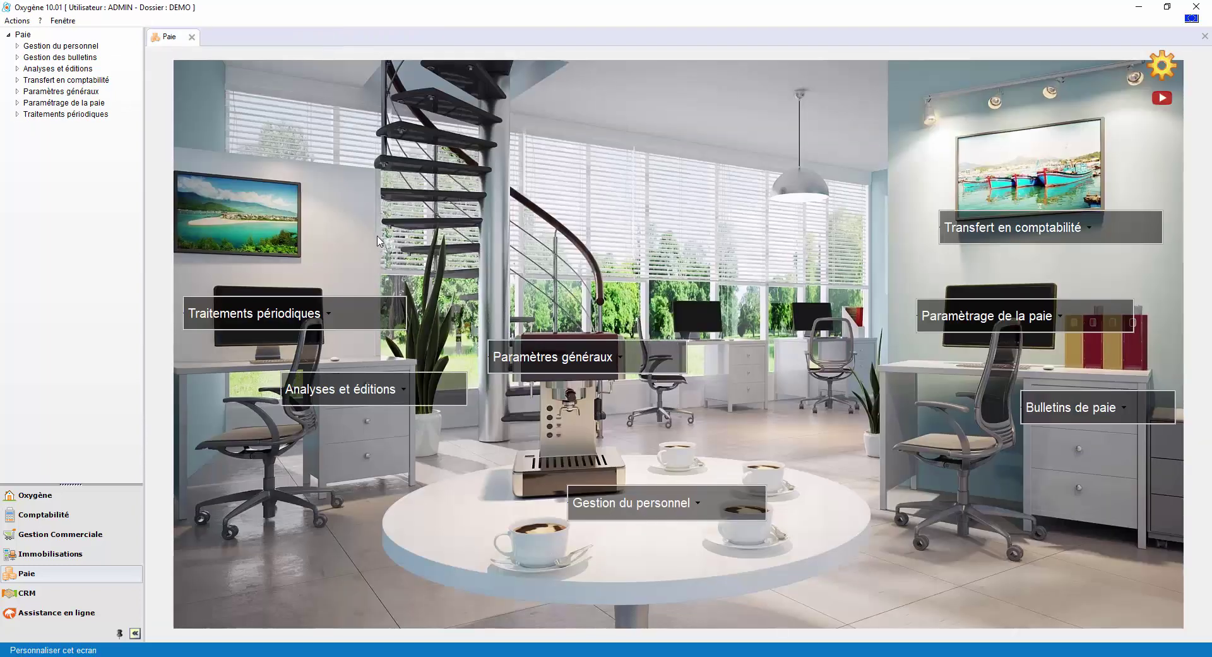
# View the formulas of the AC_EXO_TA calculation rubrique, and close the record and the rubriques list.
pyautogui.click(986, 319)
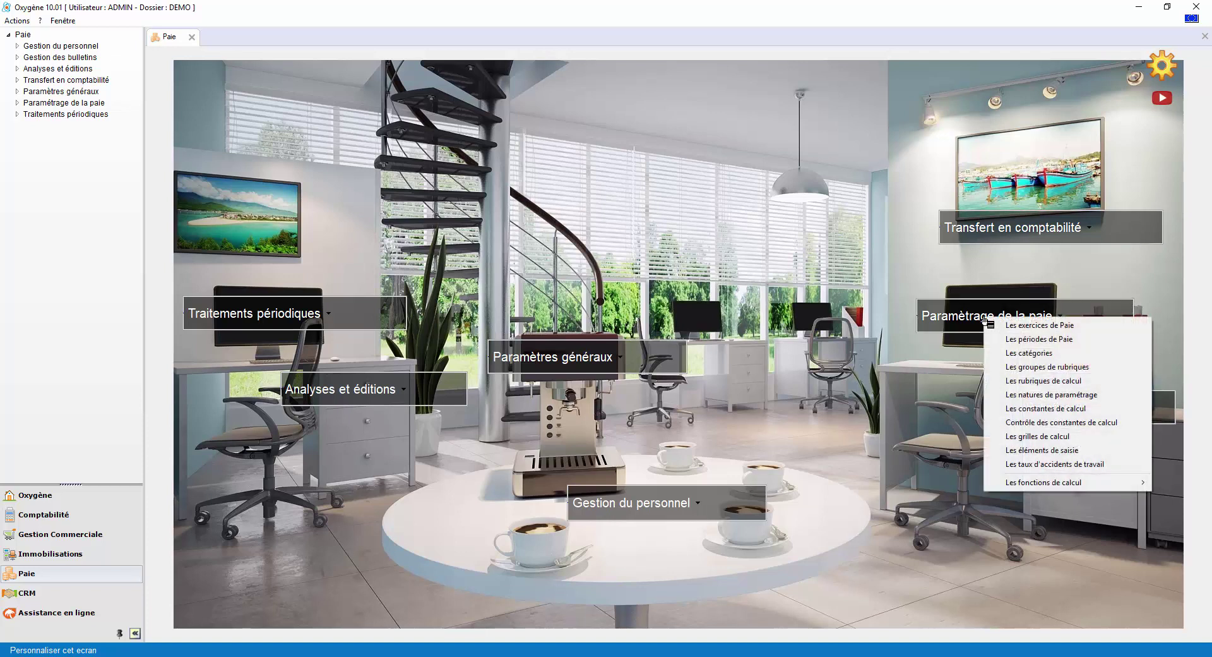
pyautogui.click(1011, 381)
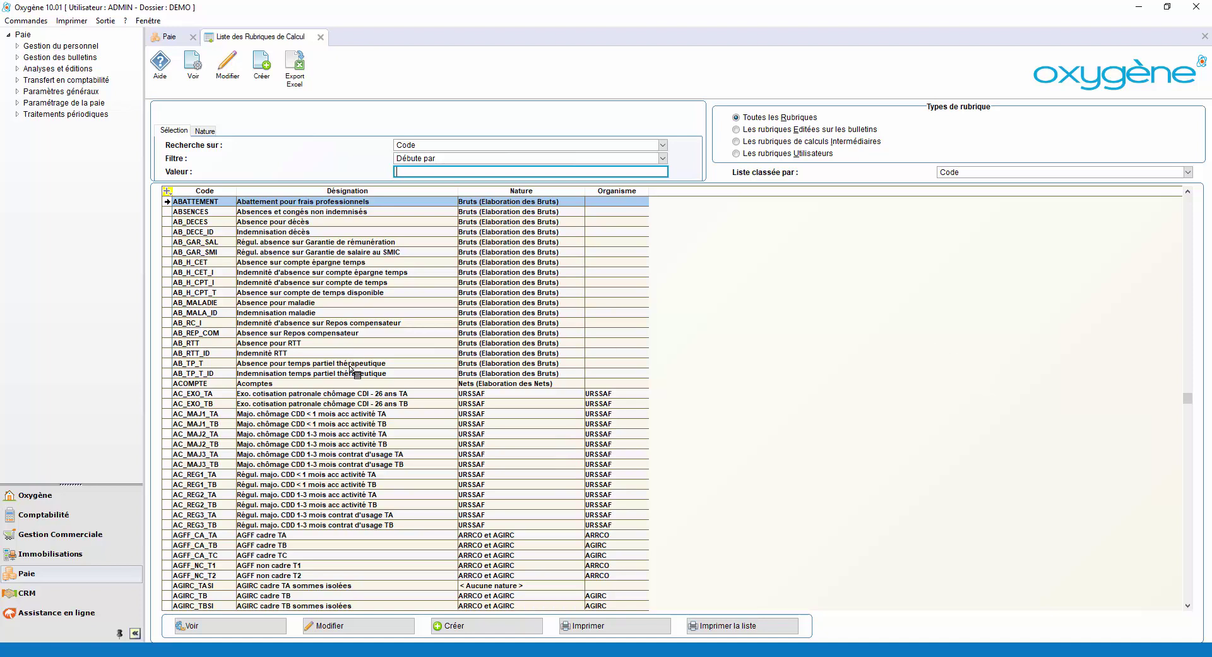
pyautogui.doubleClick(351, 394)
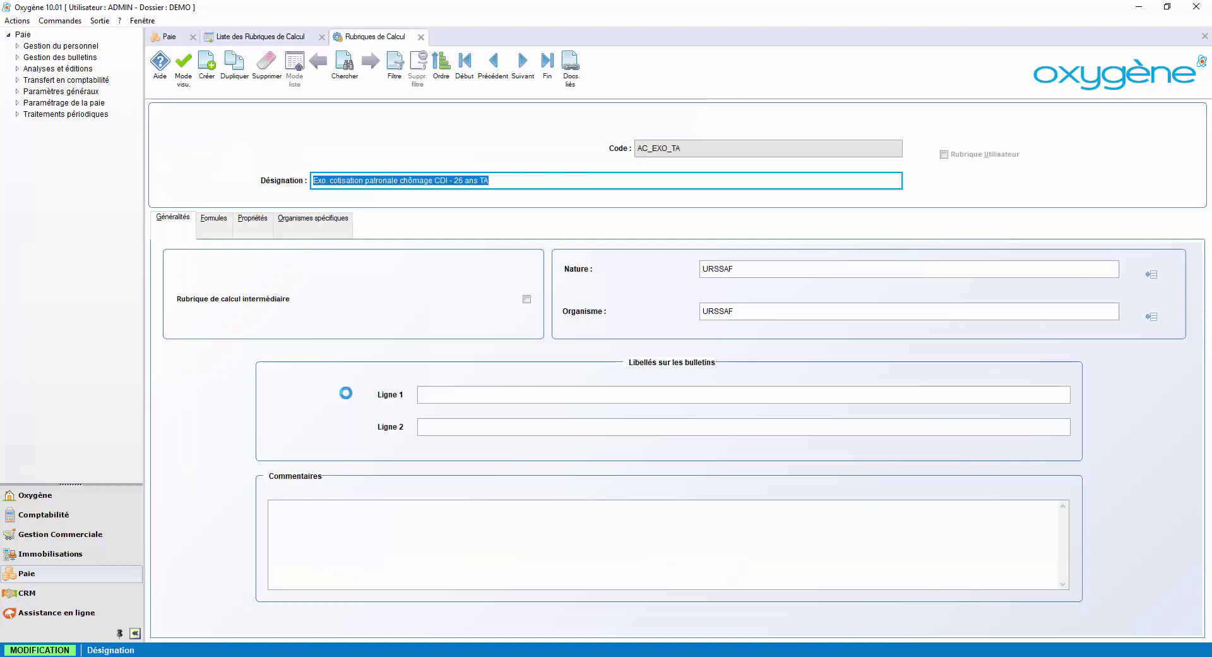
pyautogui.click(224, 220)
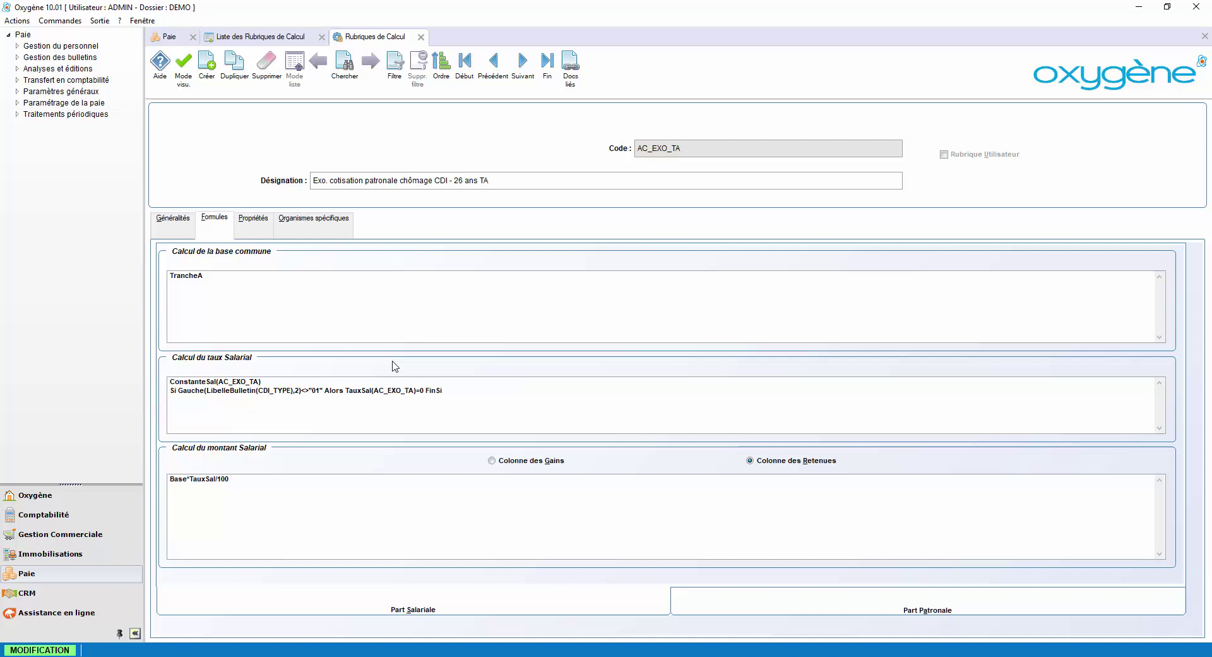
pyautogui.click(422, 38)
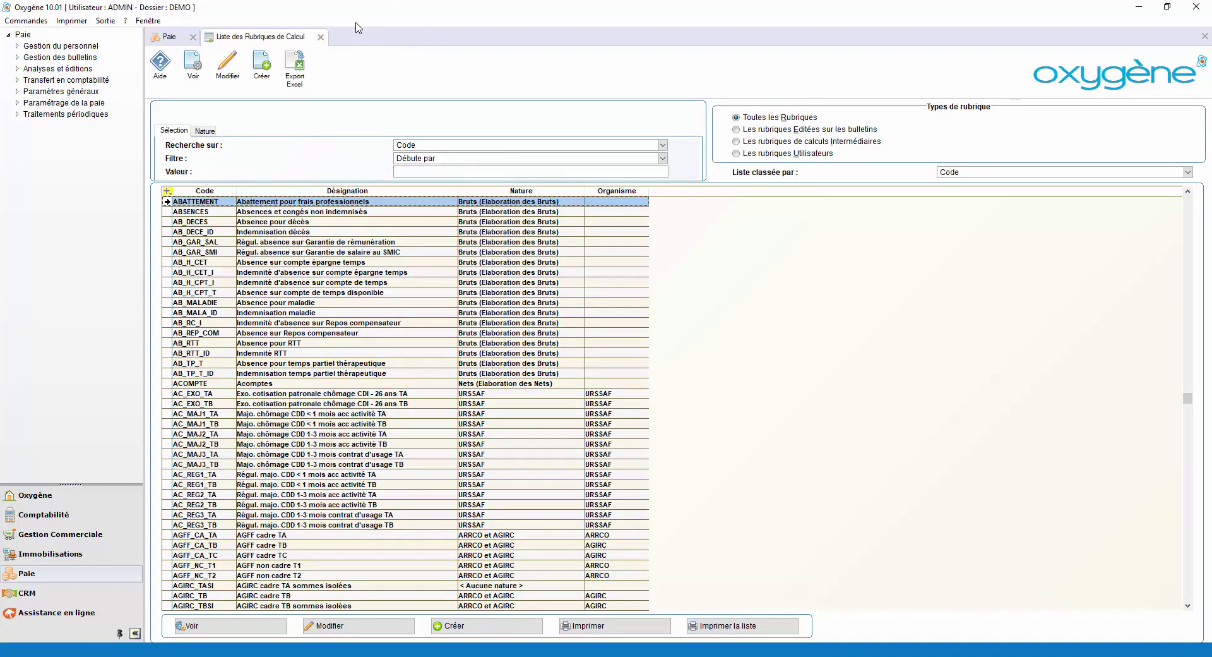
pyautogui.click(321, 37)
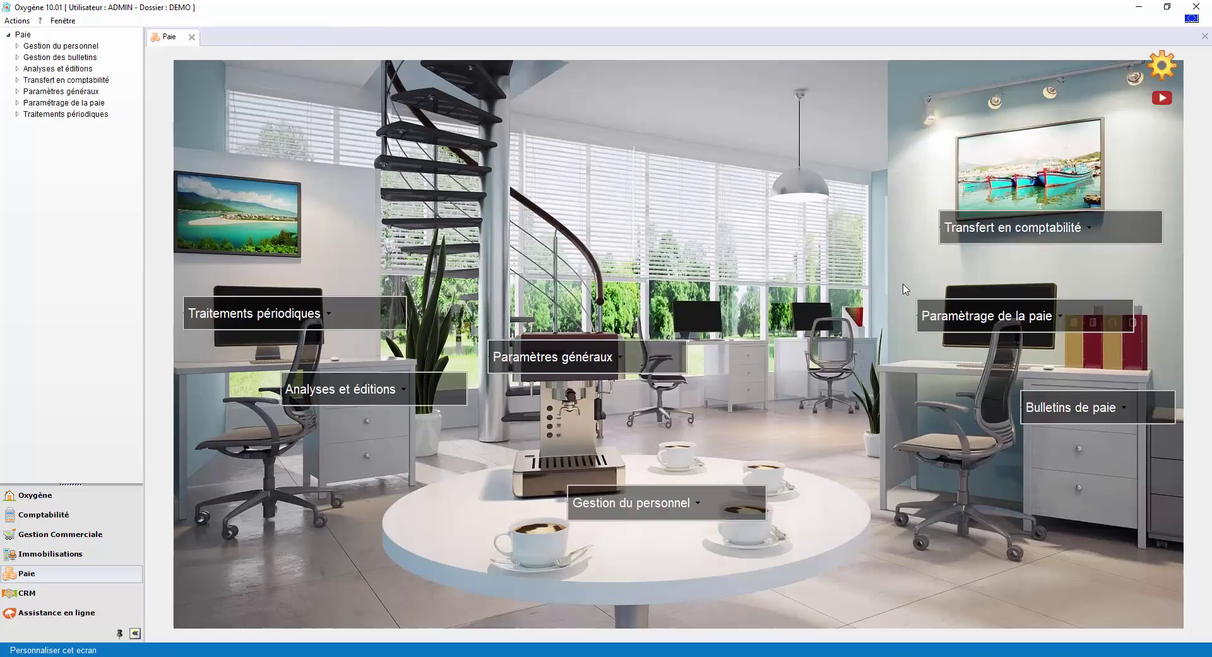
# View the list of rubrique groups in the payroll settings and close it.
pyautogui.click(999, 317)
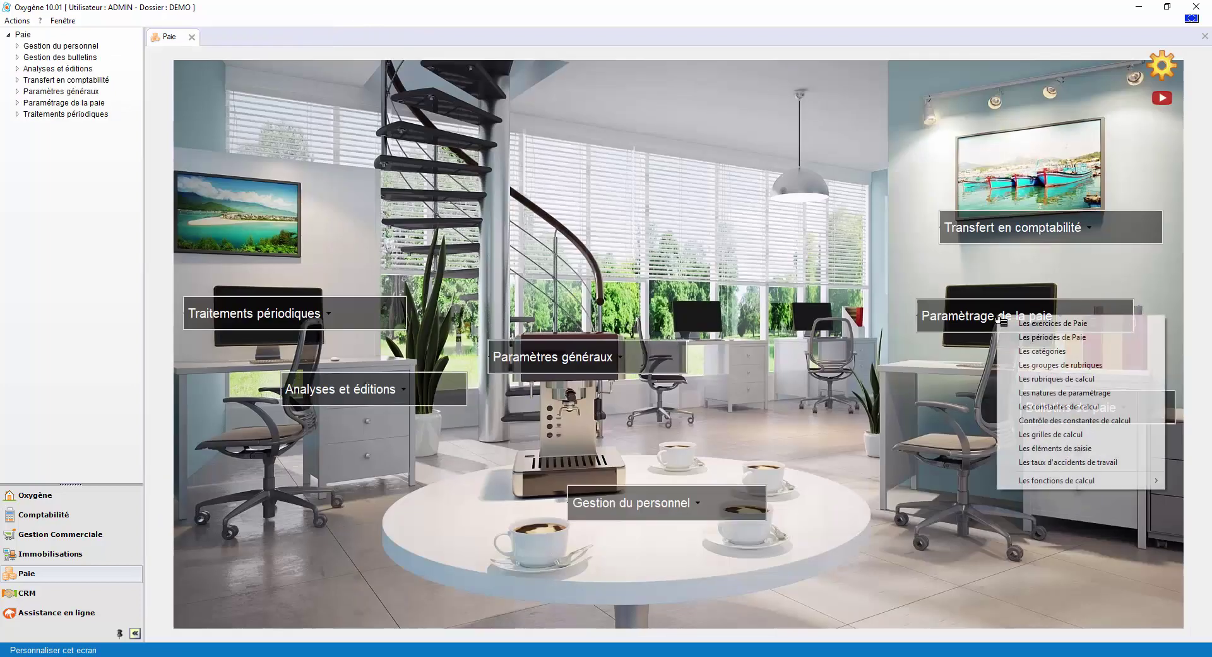
pyautogui.click(1024, 365)
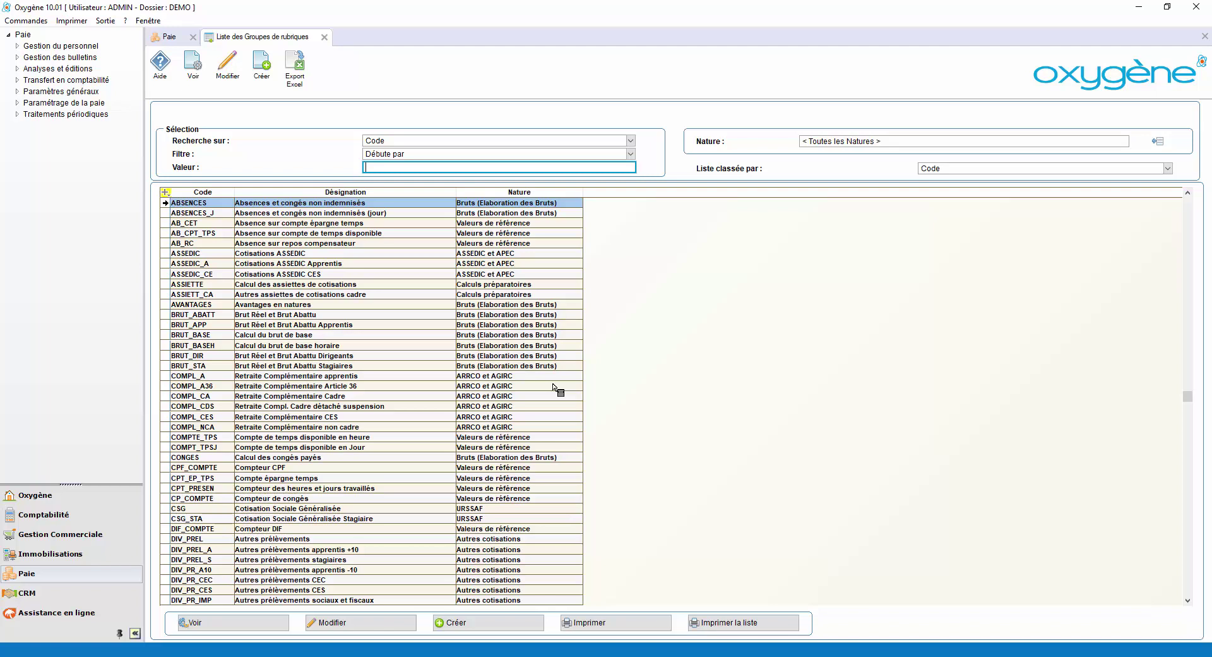
pyautogui.click(325, 37)
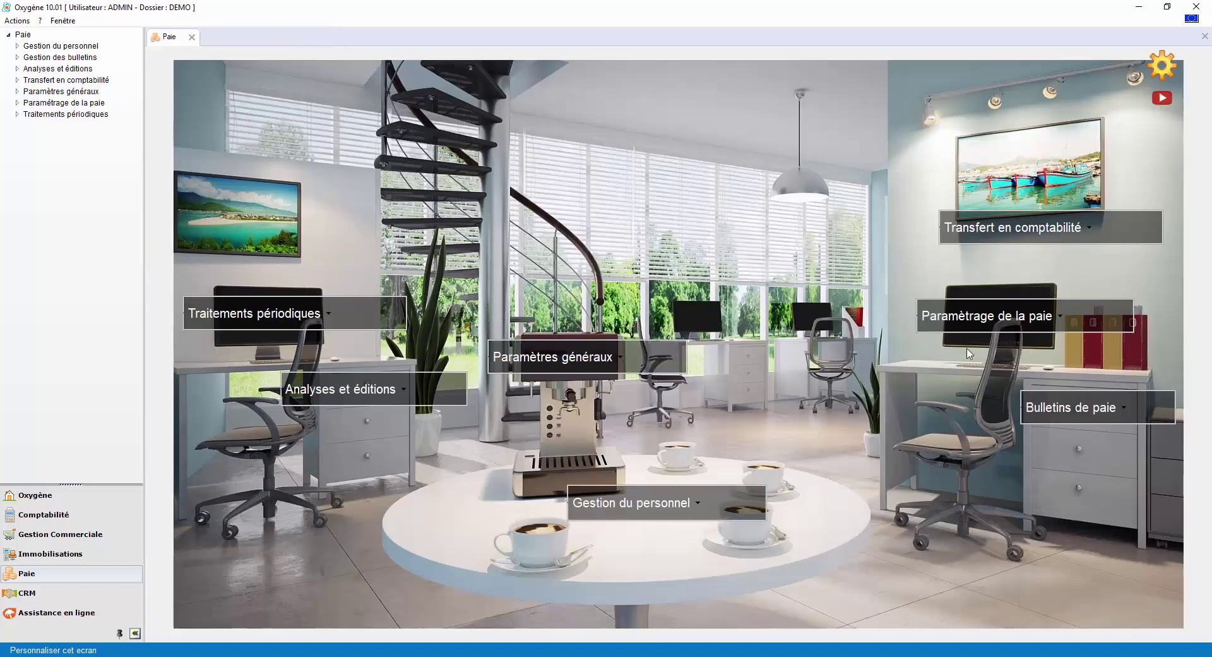
# View the importable constants from the calculation constants control, and close both screens without importing.
pyautogui.click(979, 320)
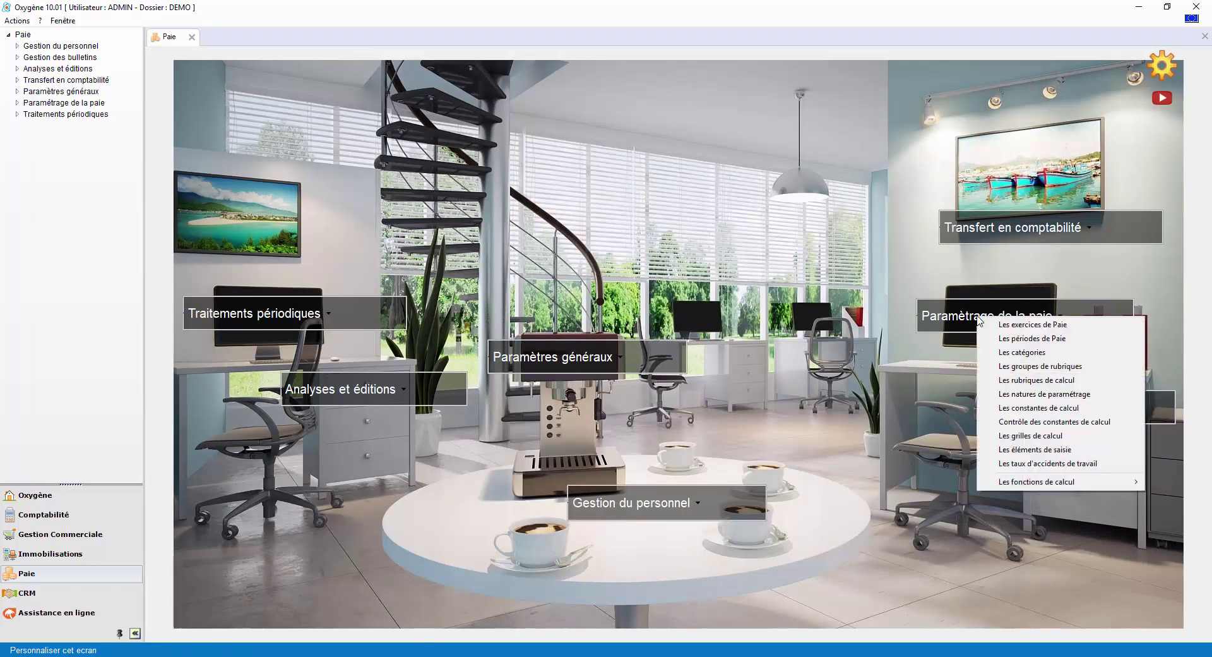
pyautogui.click(1010, 421)
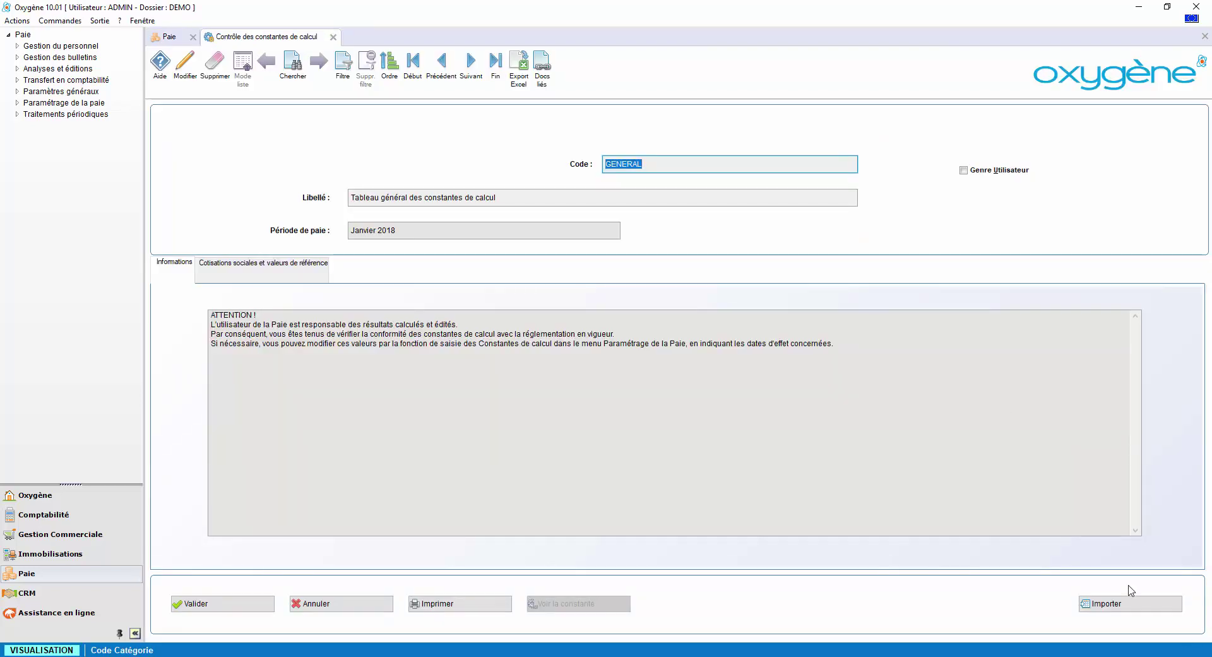
pyautogui.click(1123, 604)
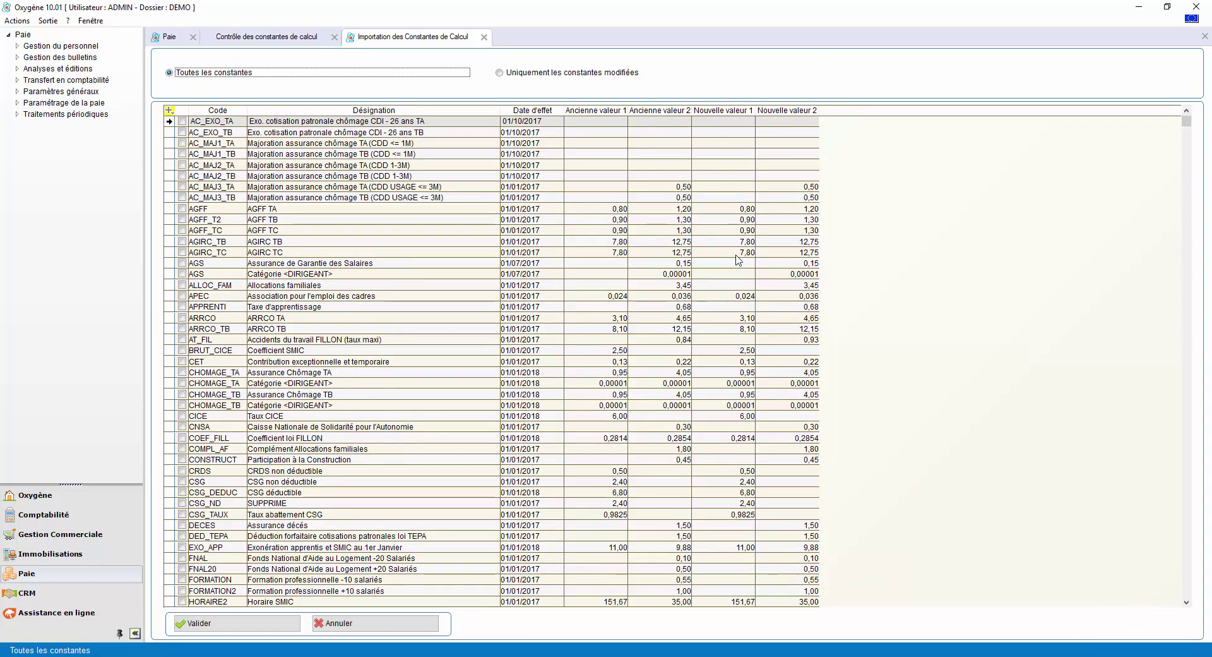
pyautogui.click(484, 36)
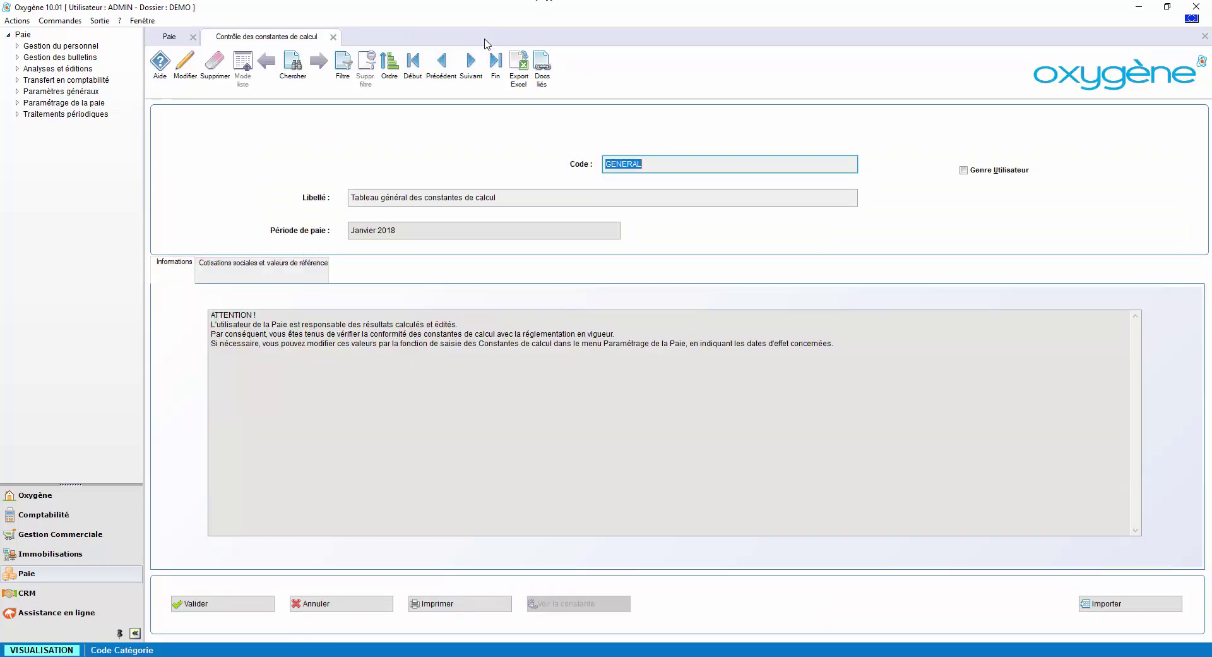
pyautogui.click(333, 37)
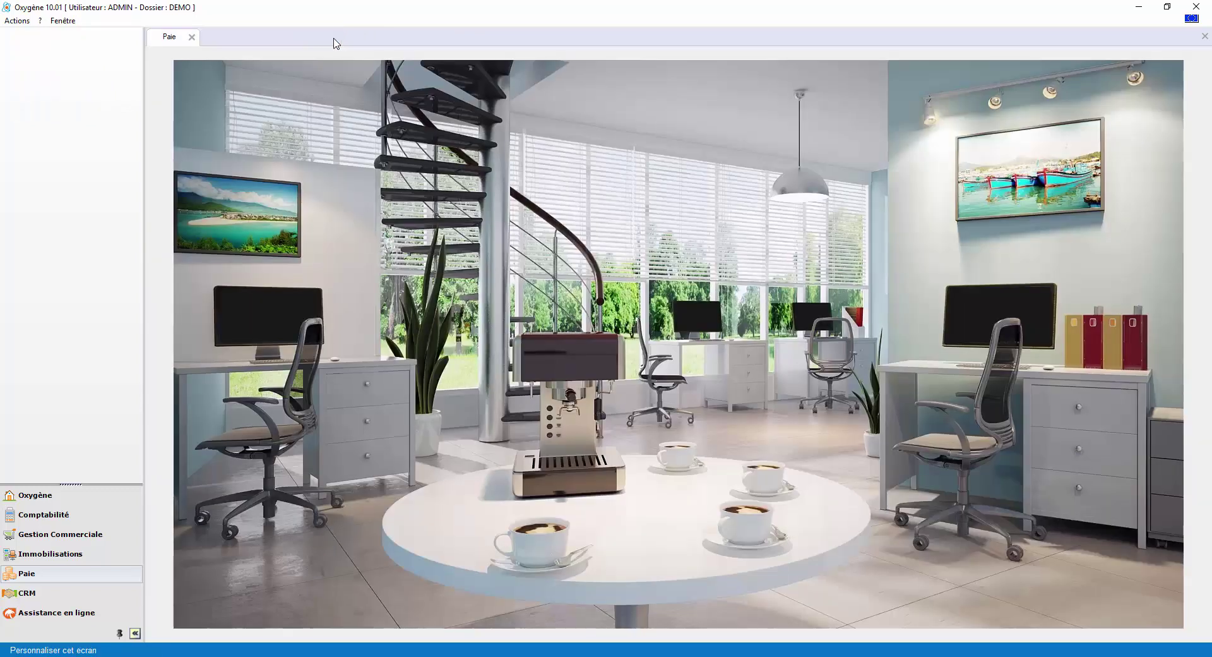
# View the "Taux d'ancienneté" (ANCIENNETE) calculation grid, and close it together with the grids list.
pyautogui.click(933, 318)
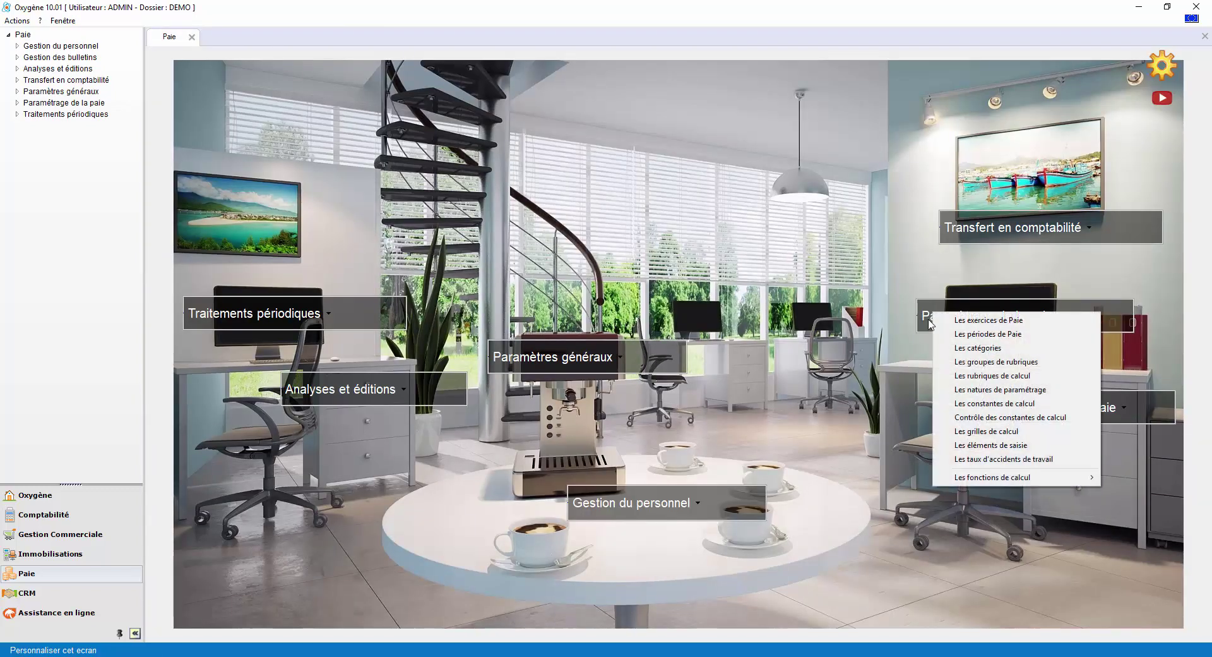
pyautogui.click(982, 434)
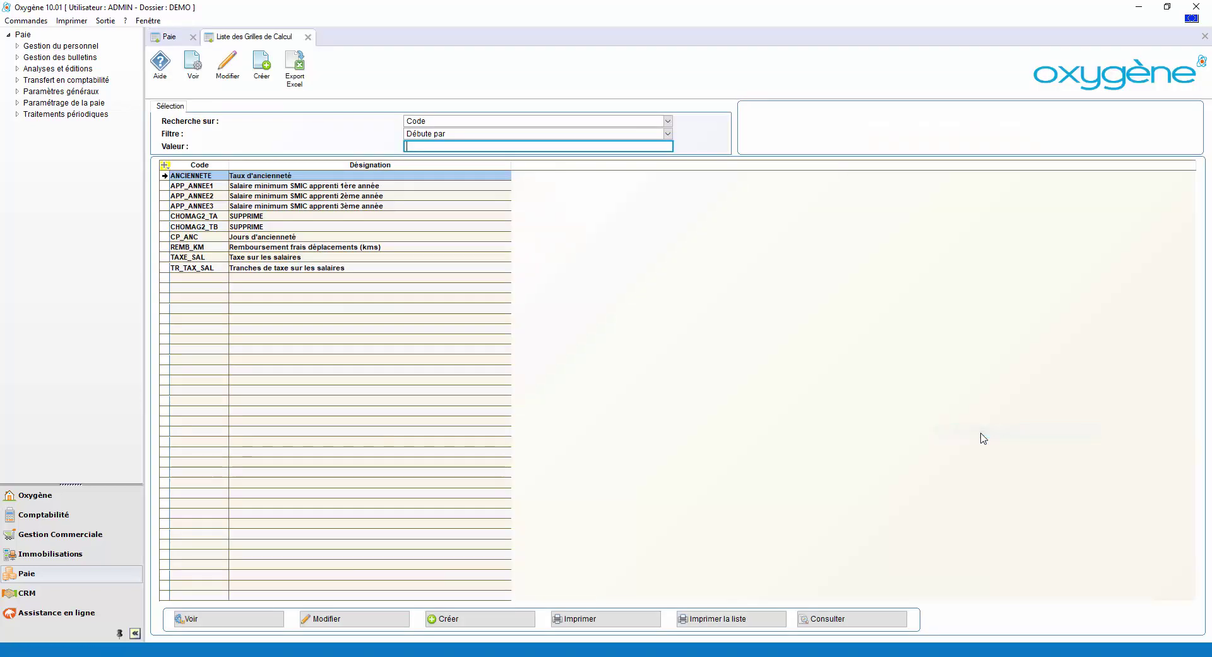
pyautogui.click(302, 196)
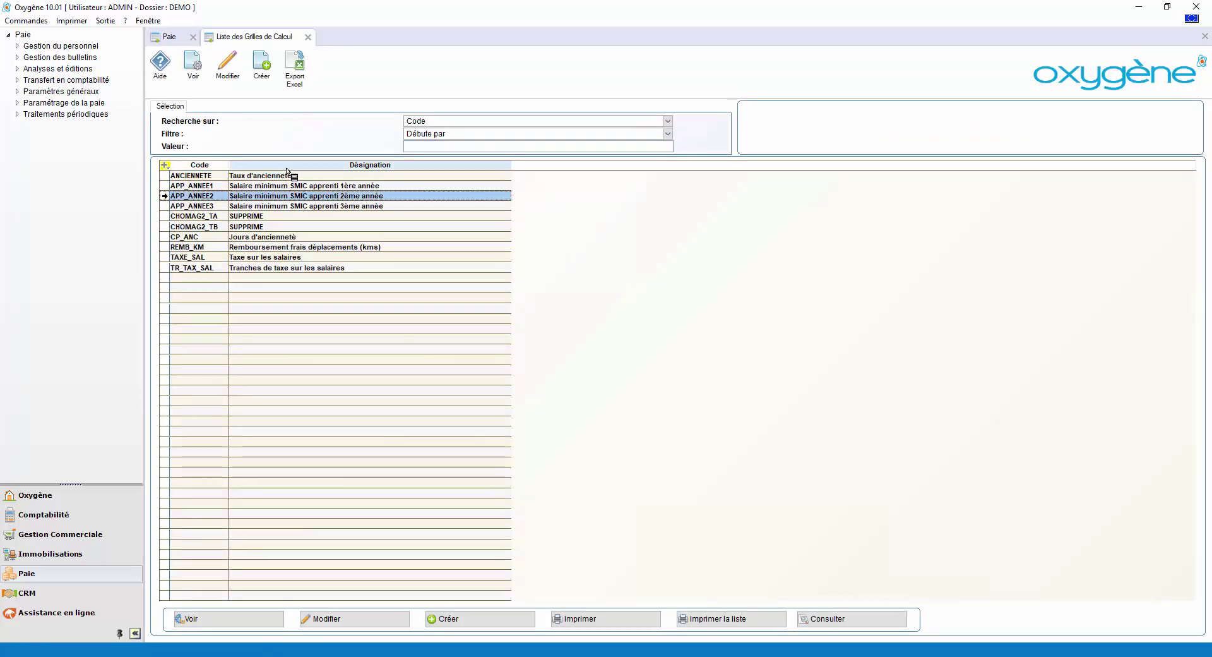
pyautogui.doubleClick(298, 176)
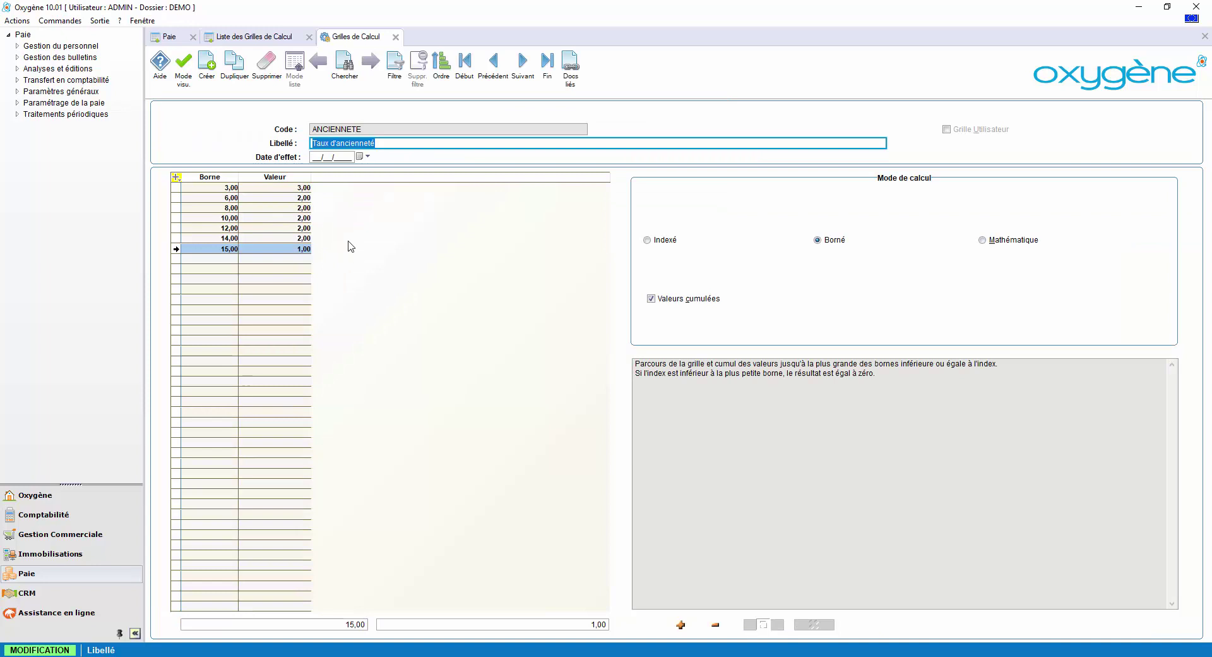
pyautogui.click(395, 37)
pyautogui.click(307, 37)
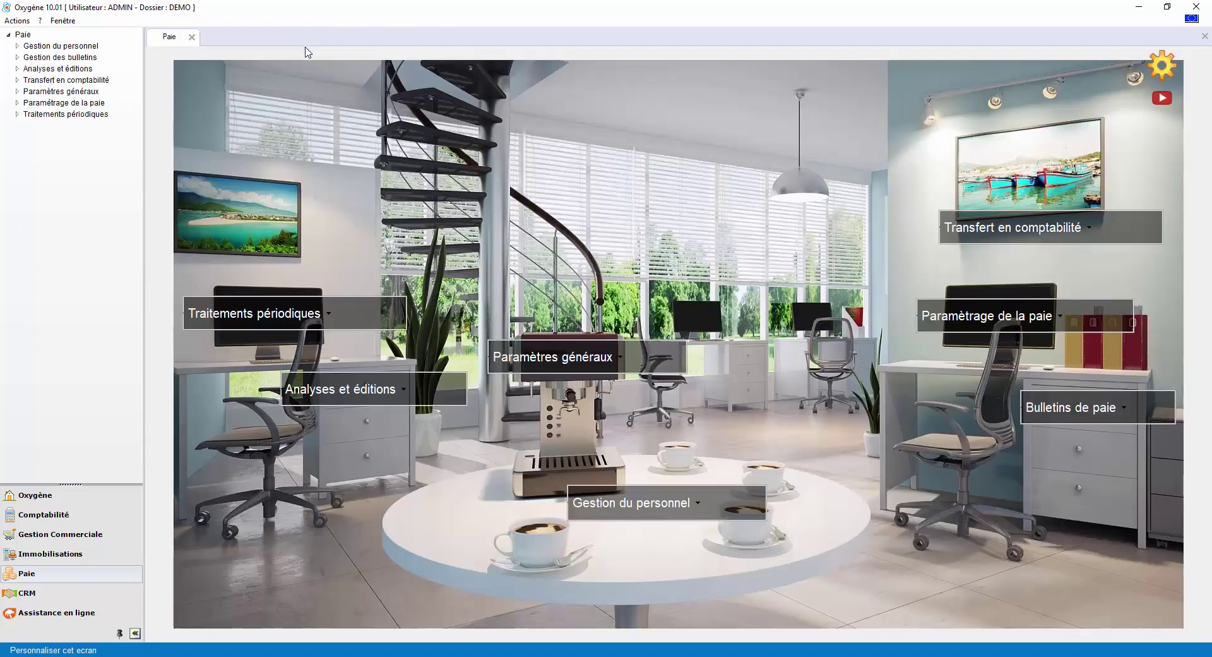
# View the list of input elements (Éléments de saisie) and return to the Paie home screen, leaving the list open.
pyautogui.click(952, 323)
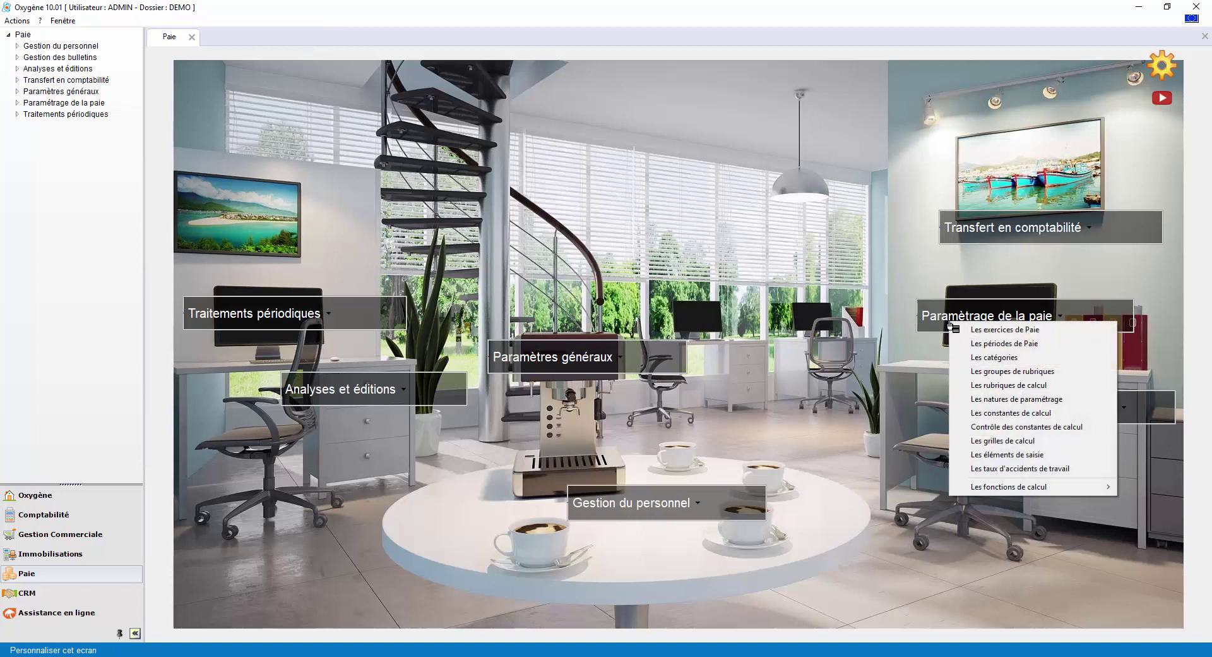
pyautogui.click(986, 455)
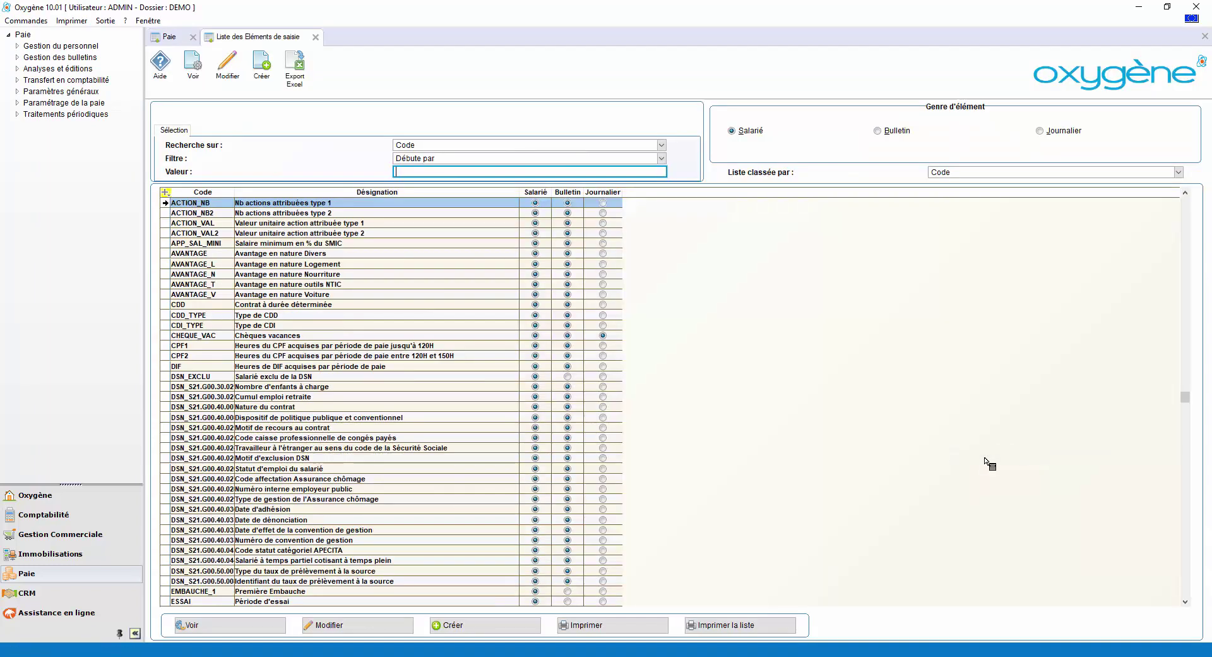
pyautogui.click(182, 40)
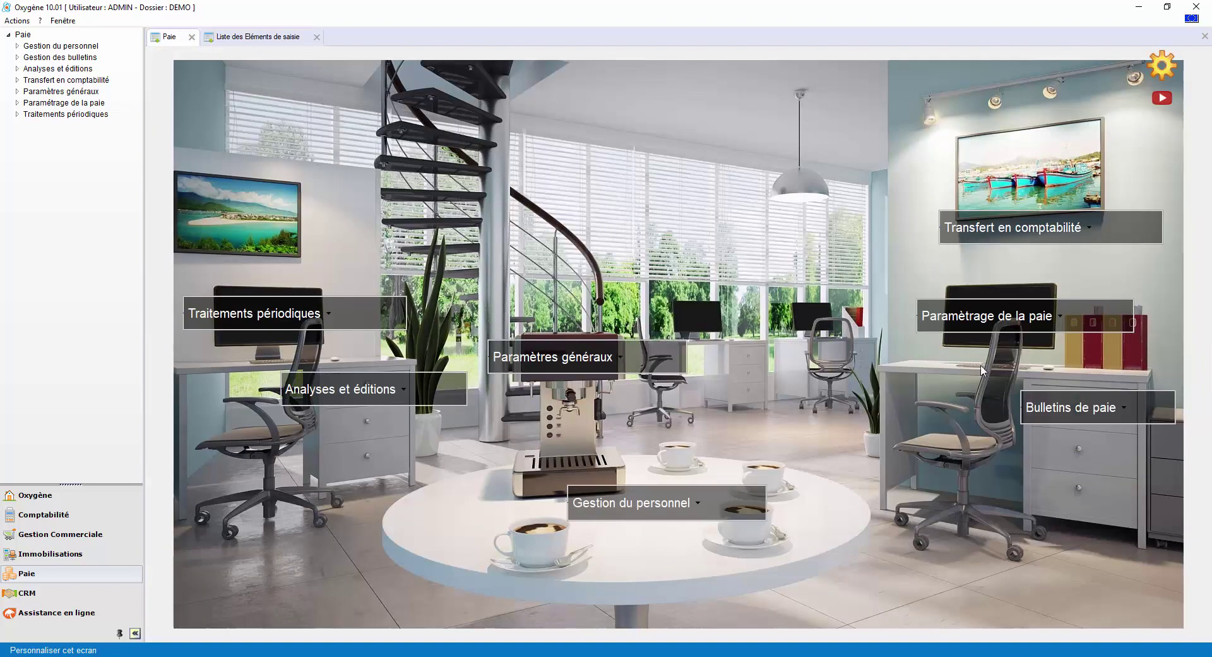
# Look over the available calculation function tools in the payroll settings without opening any.
pyautogui.click(1000, 318)
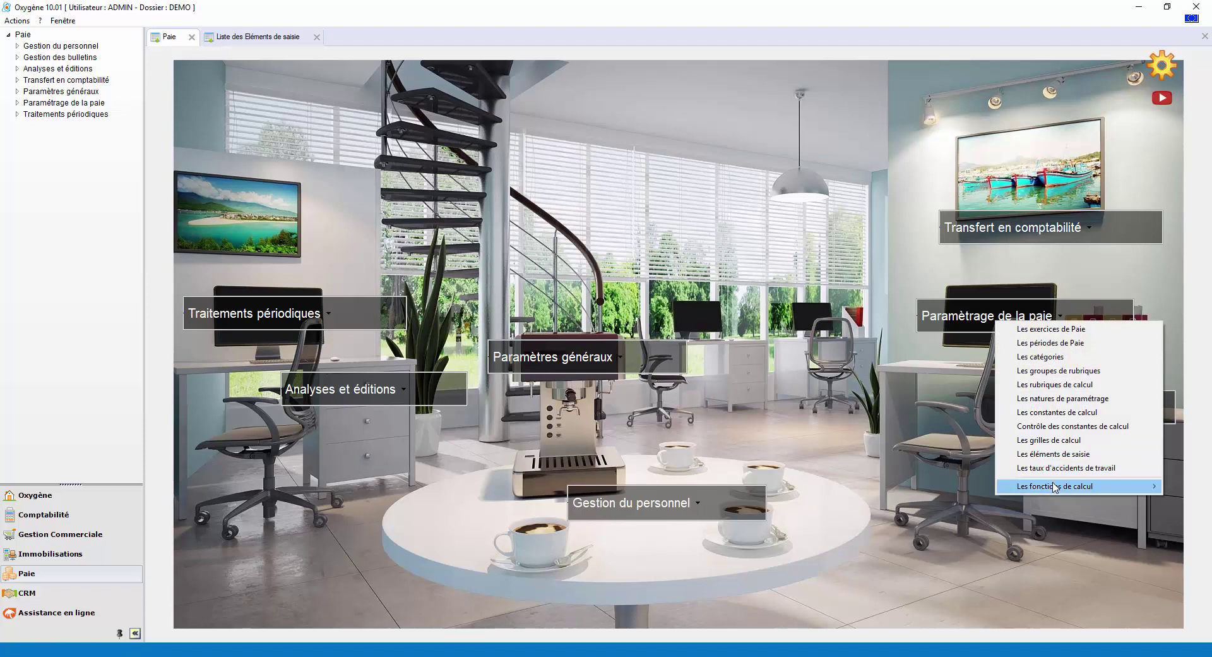
pyautogui.moveTo(1053, 486)
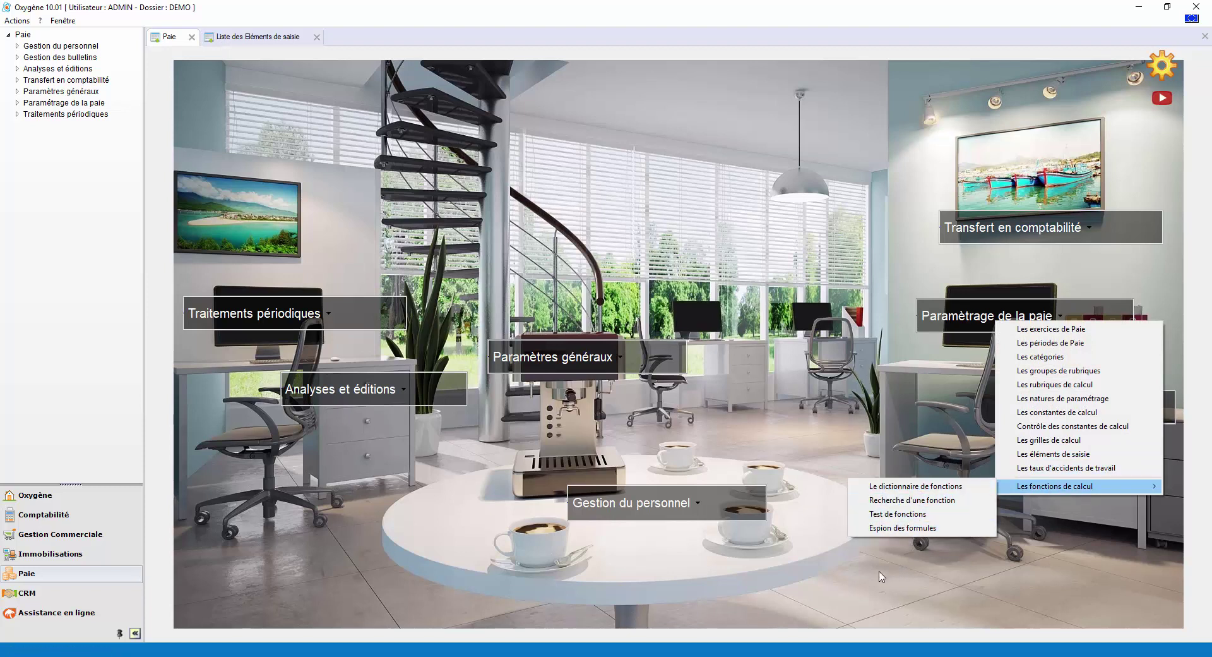
pyautogui.click(840, 546)
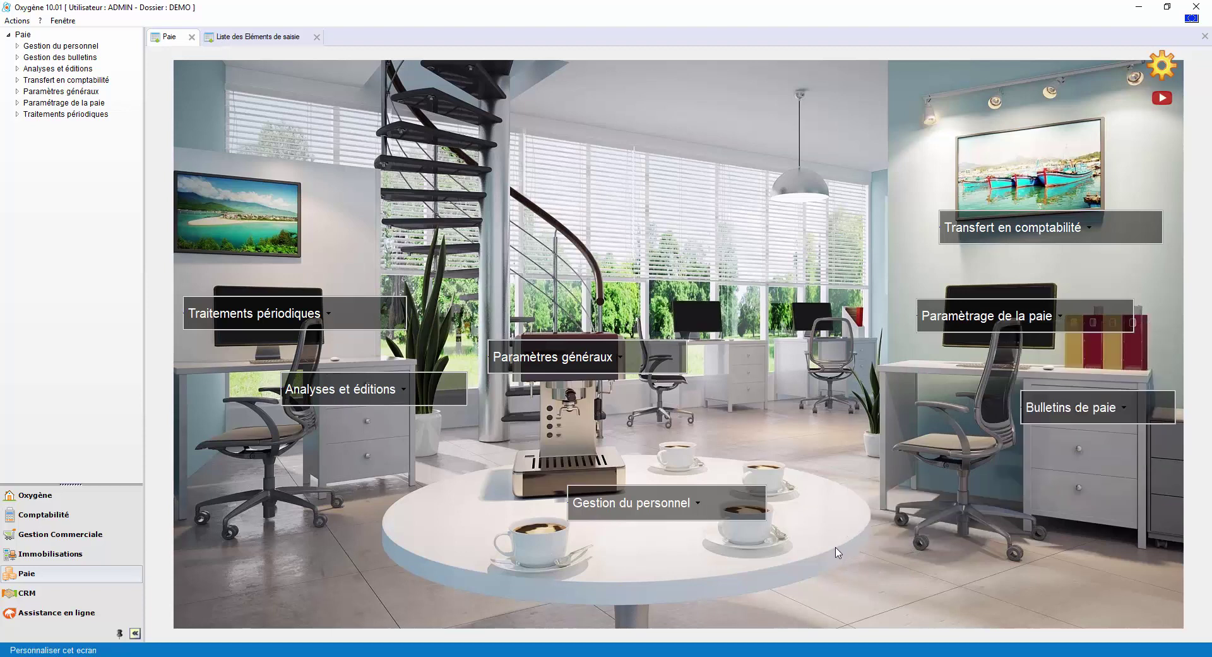
# Open the employee list (Liste des salariés) and view the available columns, leaving the selection as it is.
pyautogui.click(671, 505)
pyautogui.click(691, 512)
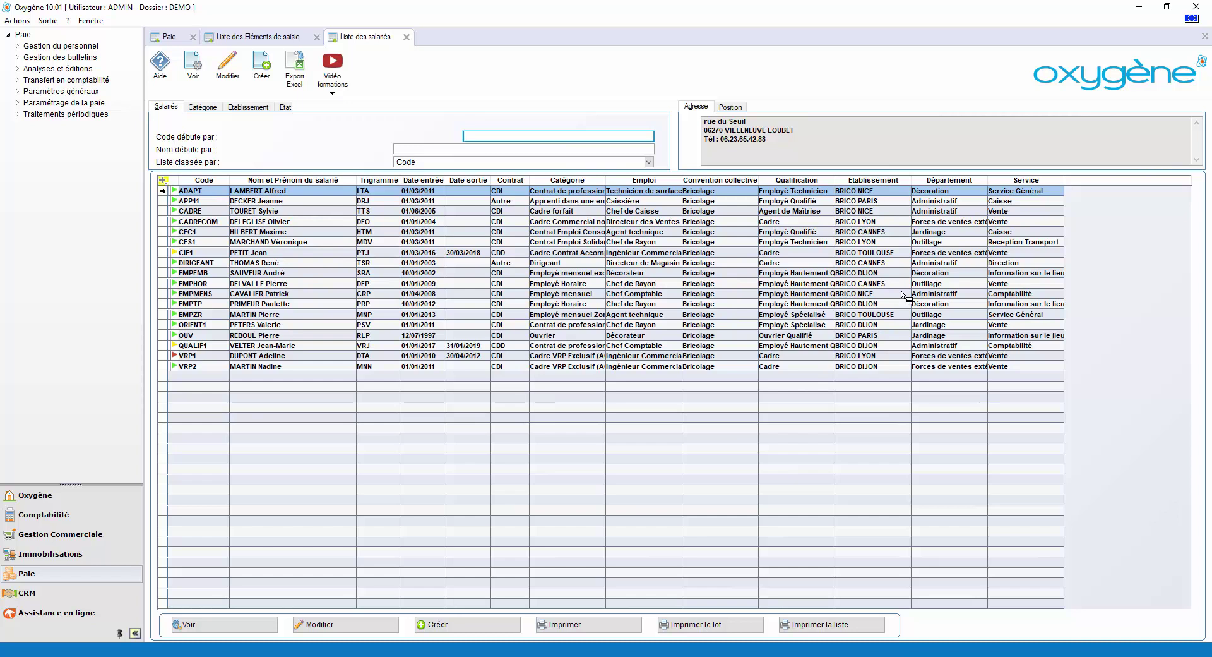
pyautogui.click(164, 180)
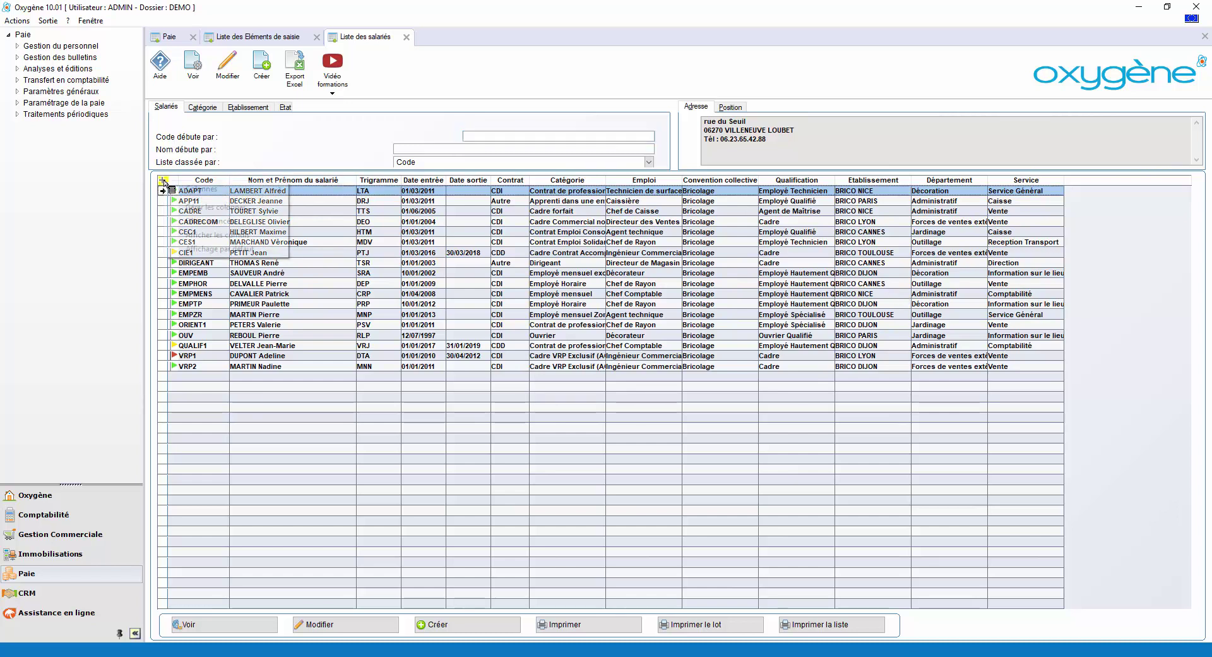
pyautogui.moveTo(189, 189)
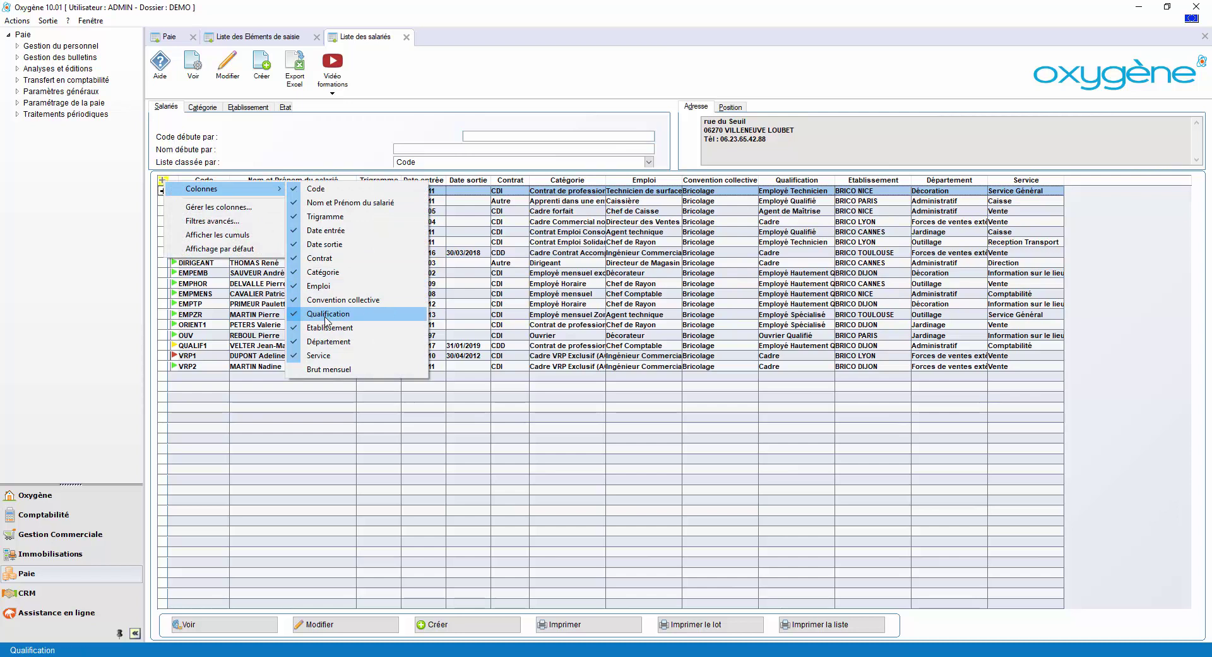
pyautogui.click(480, 432)
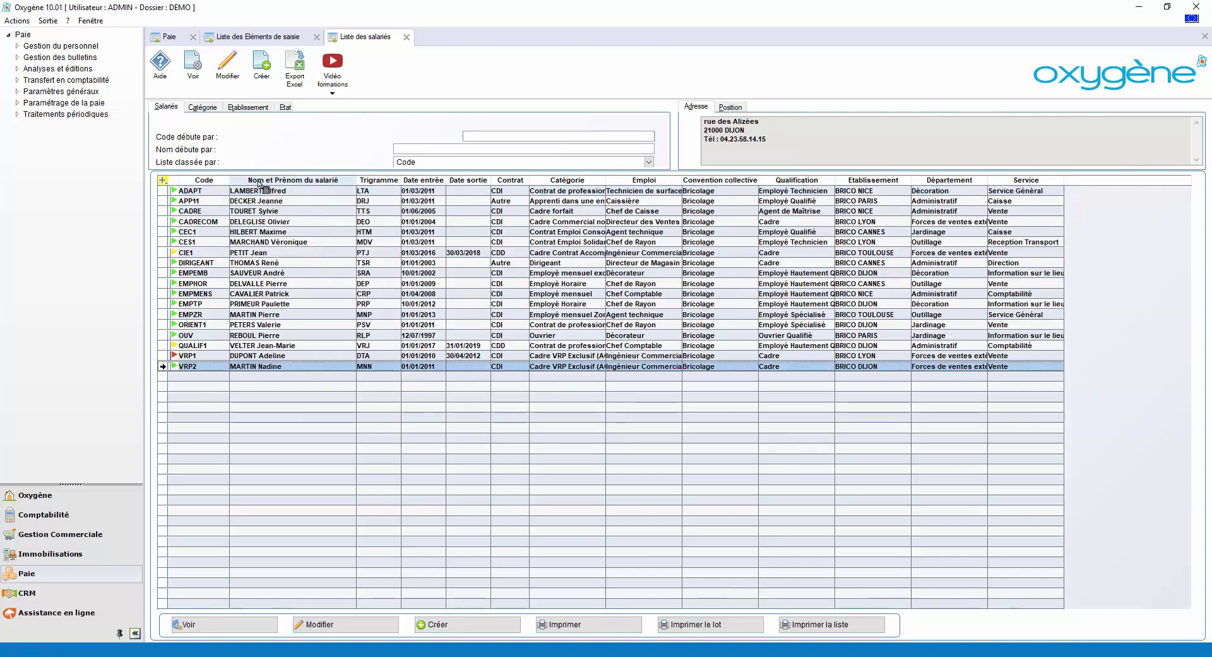
# Export the employee list sorted by entry date to Excel, and return to Oxygène to sort it by code.
pyautogui.click(441, 183)
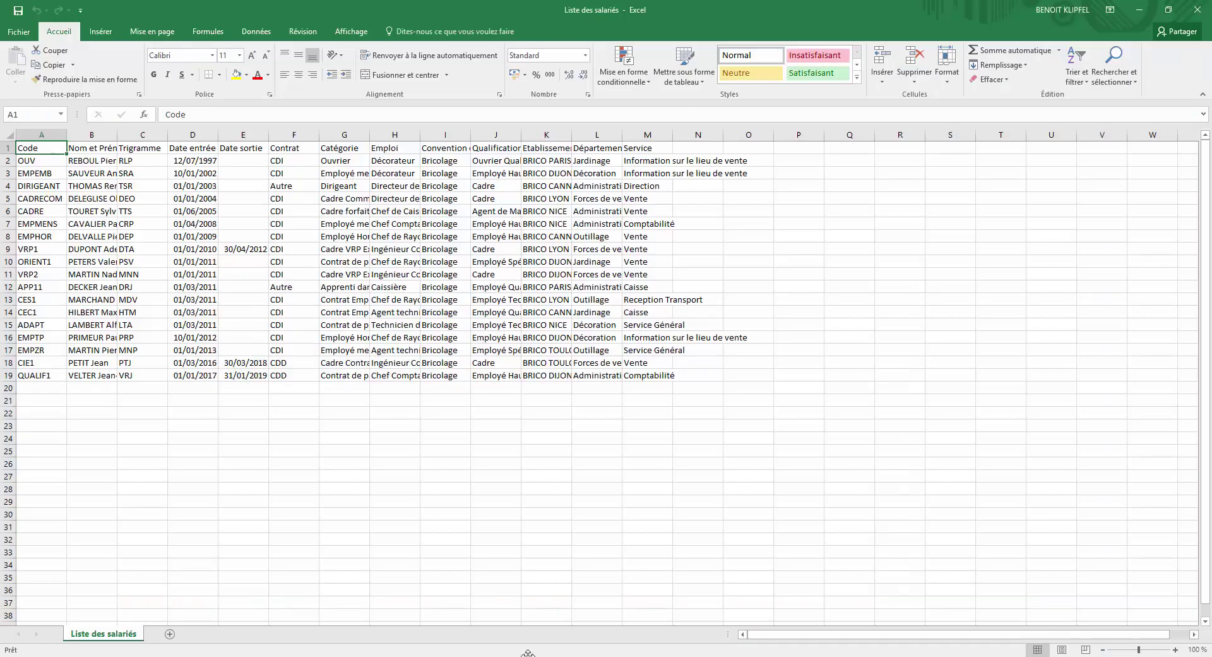
pyautogui.hotkey('alt', 'Tab')
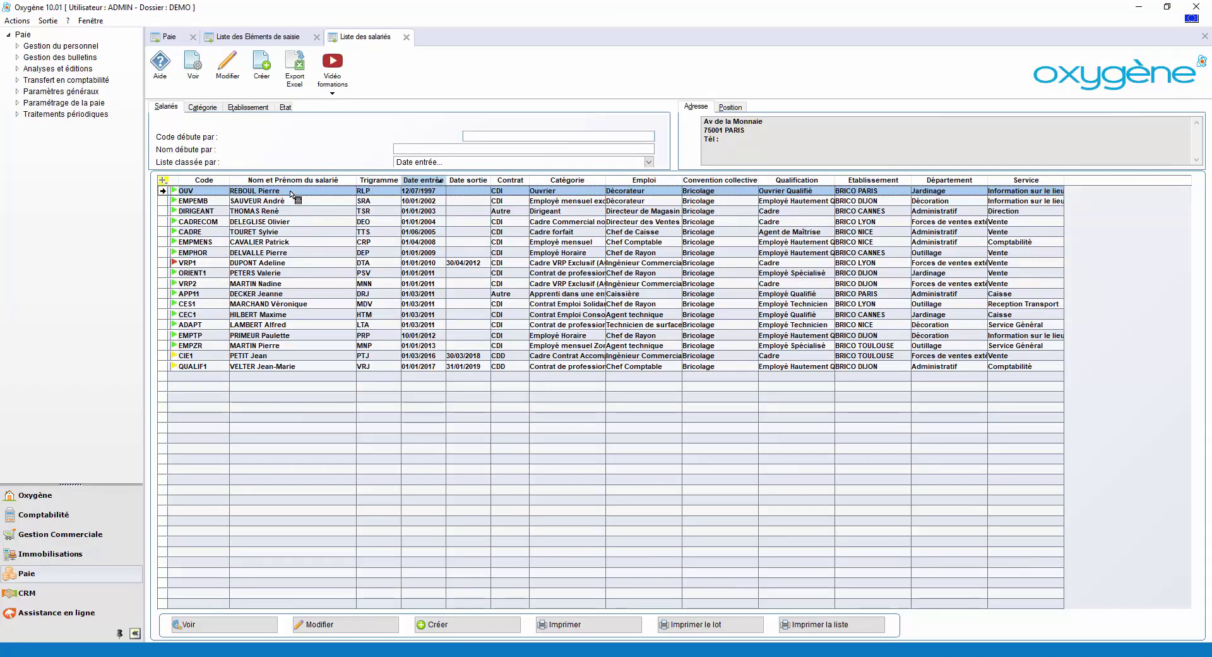
pyautogui.click(207, 182)
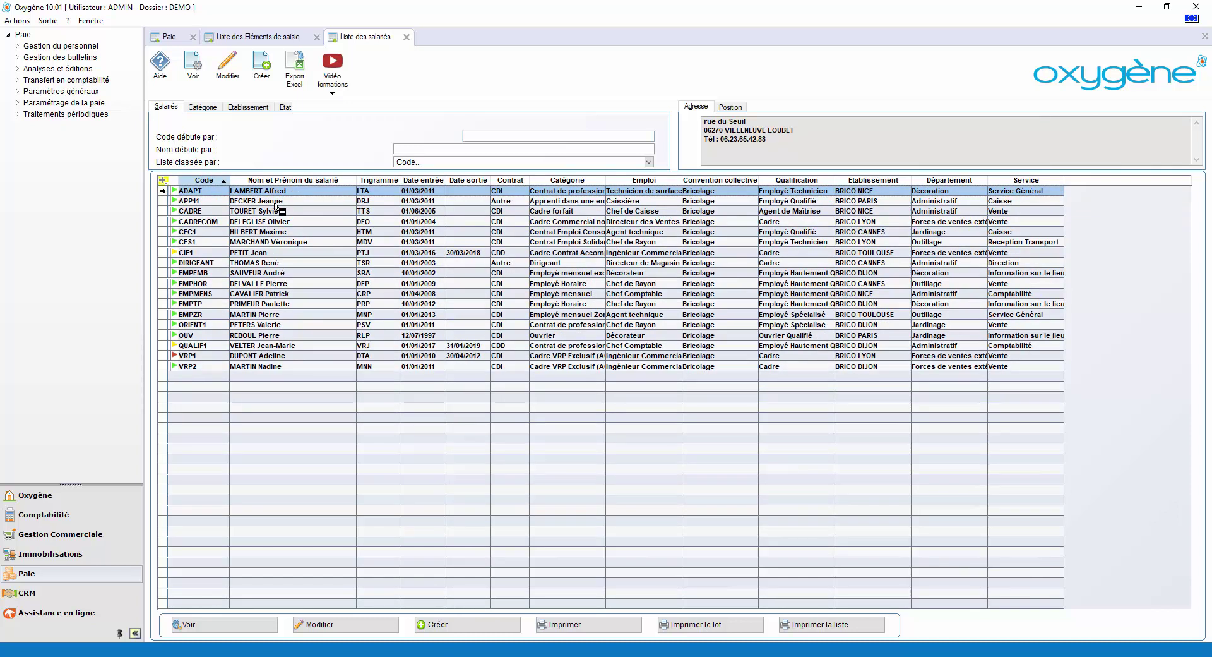
# Open the apprentice cashier's employee record and view the salary data with the weekly hours breakdown, closing the breakdown.
pyautogui.doubleClick(269, 201)
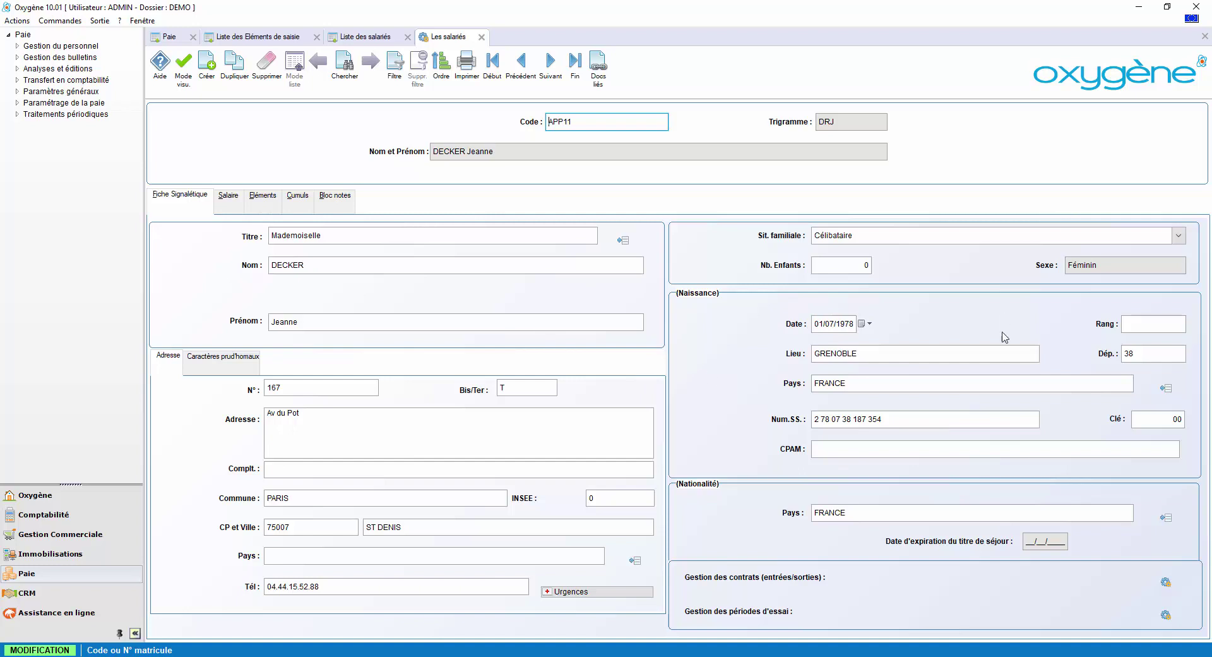
pyautogui.click(222, 197)
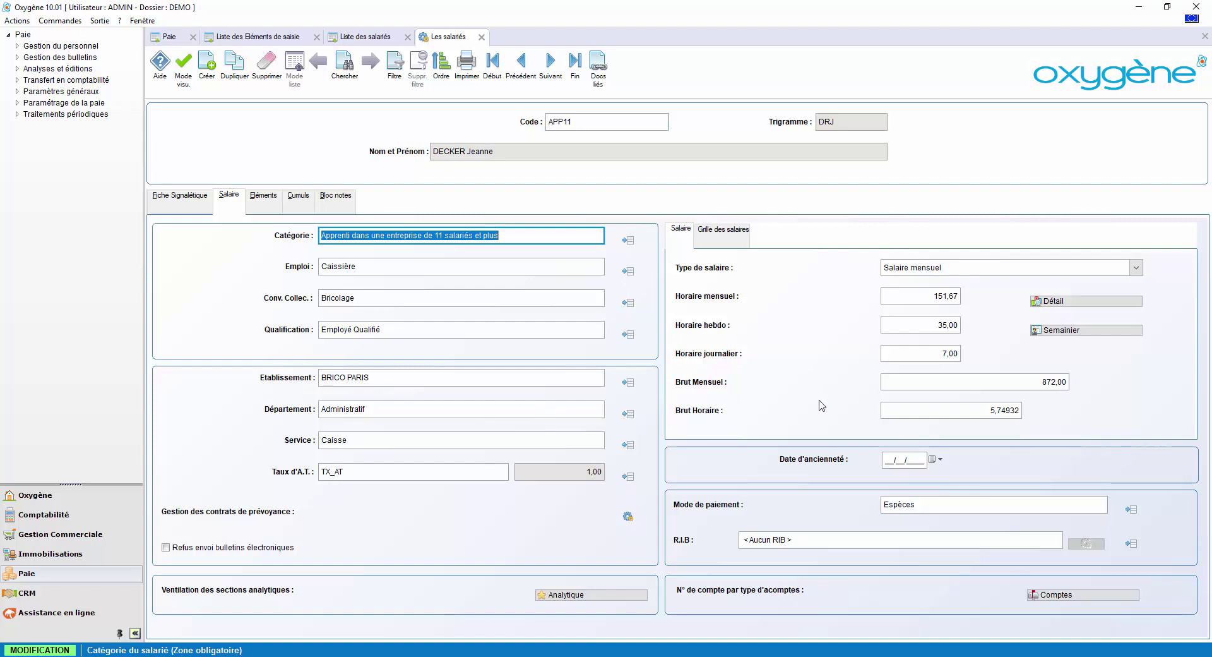
pyautogui.click(1060, 306)
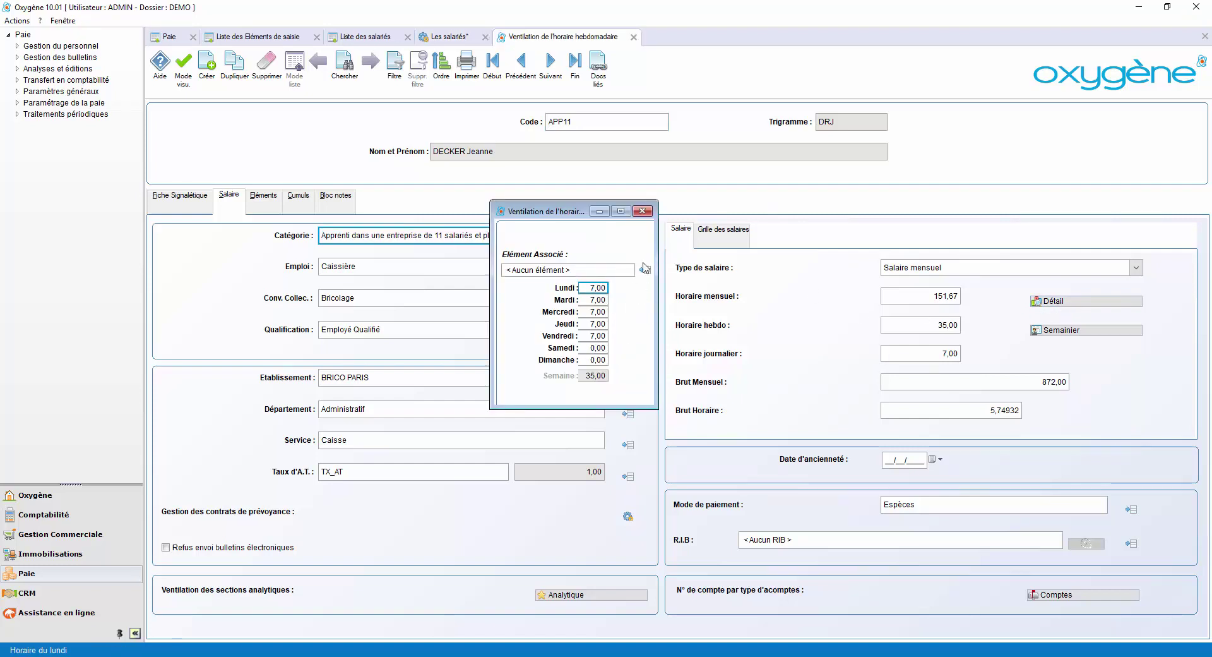
pyautogui.click(642, 211)
# View weeks 1 to 4 of the employee's weekly planner (Semainier) for Janvier 2018, and close it.
pyautogui.click(1051, 329)
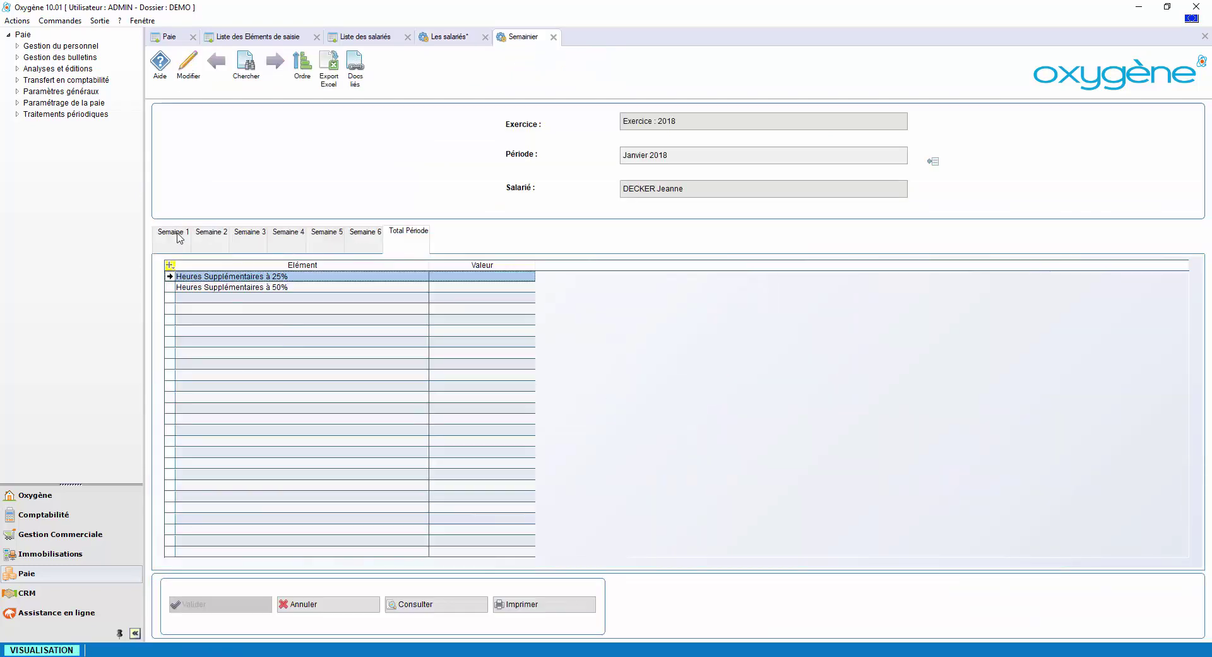
pyautogui.click(179, 237)
pyautogui.click(211, 240)
pyautogui.click(250, 238)
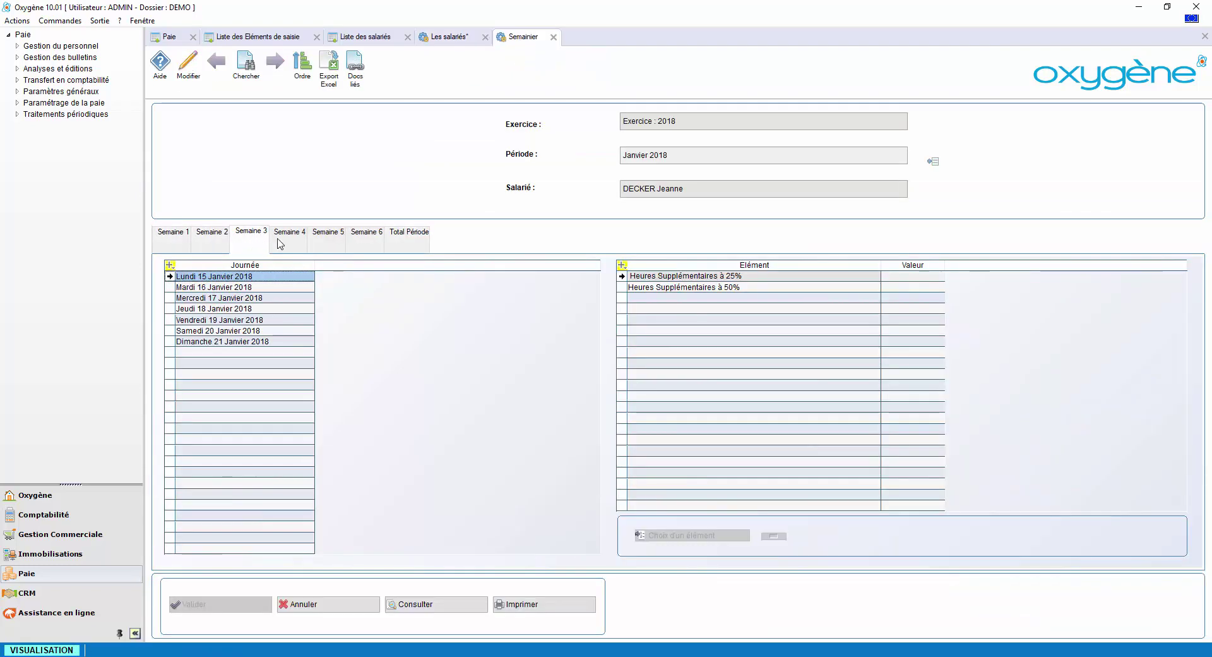
pyautogui.click(289, 239)
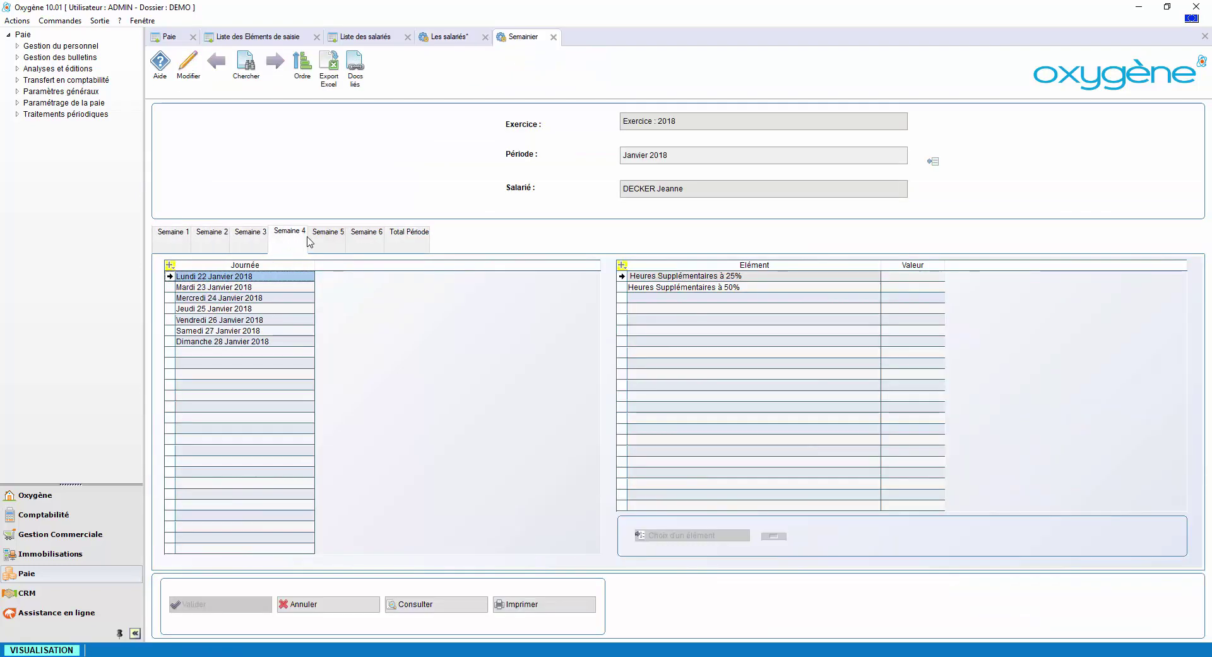
pyautogui.click(554, 38)
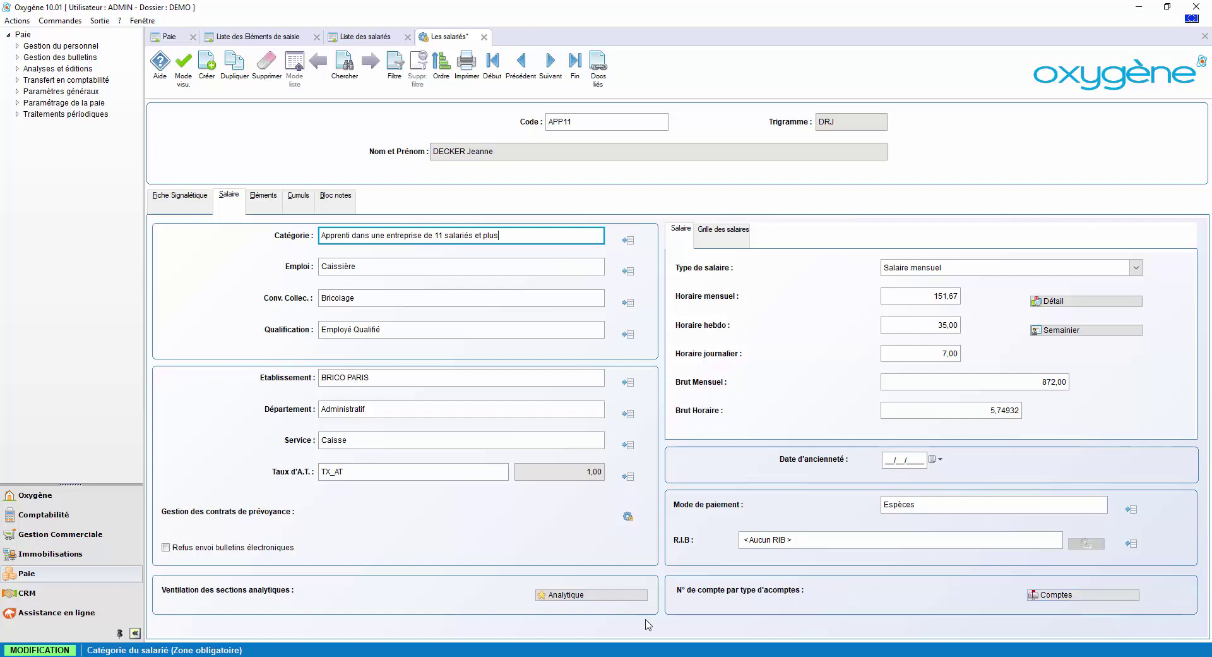
# Look through the employee's Éléments pages (Salaire, RTT, DSN, N4DS, Divers), the Cumuls and the Bloc notes.
pyautogui.click(259, 206)
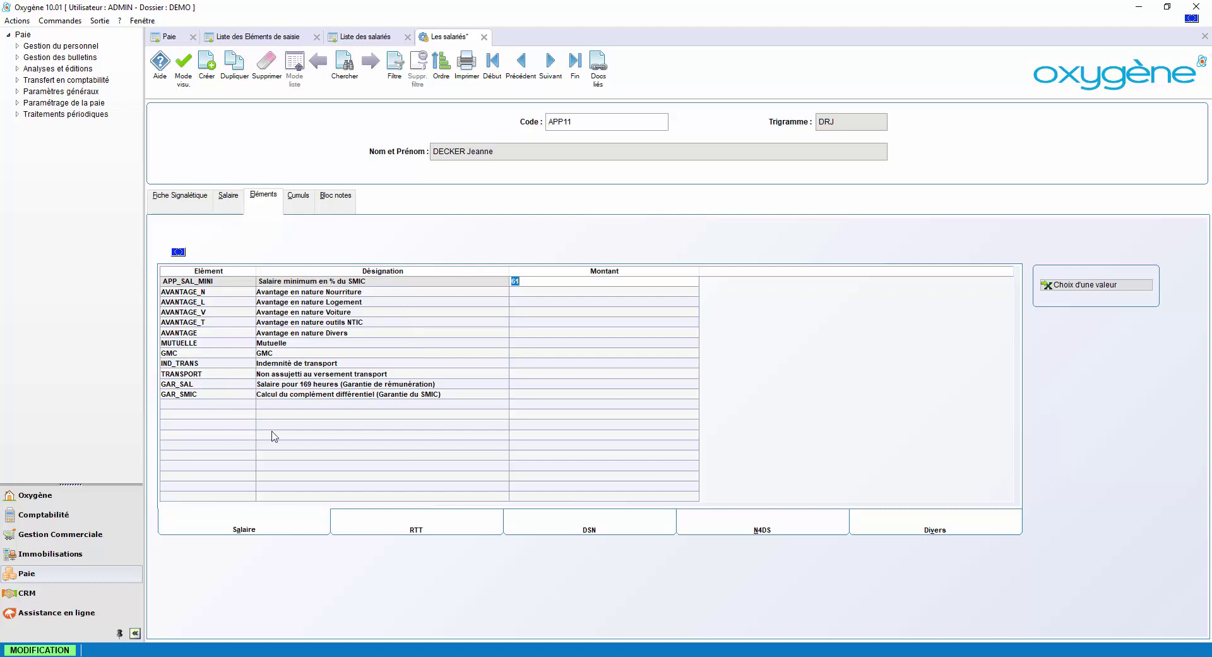
pyautogui.click(399, 533)
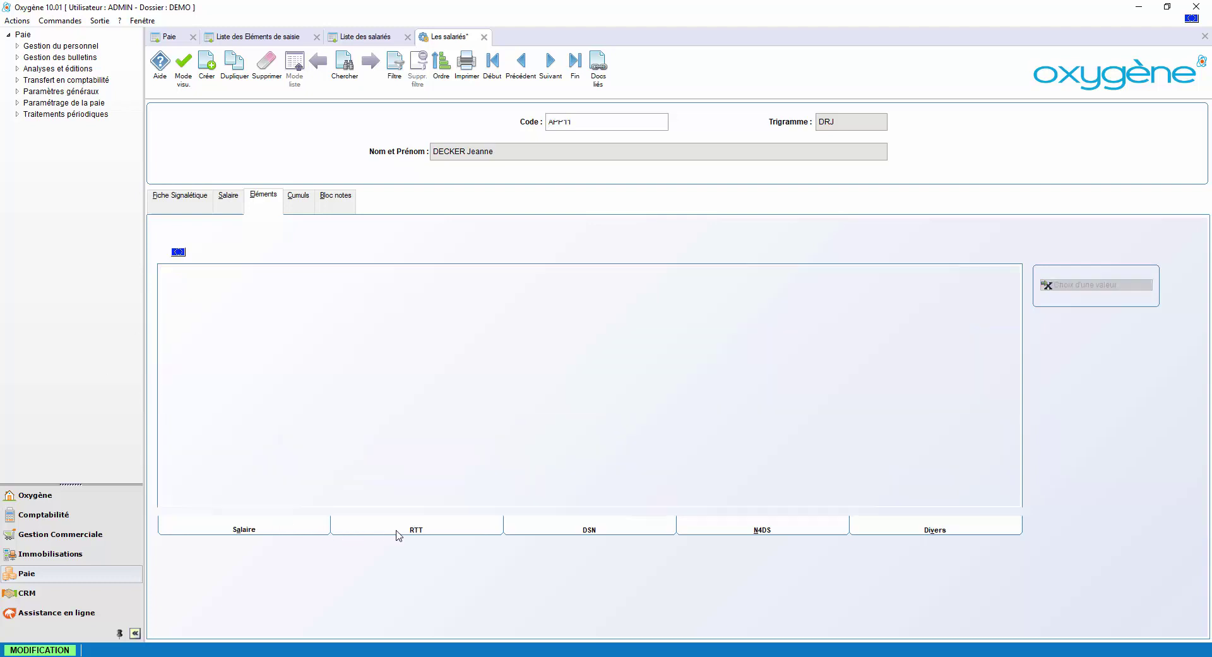
pyautogui.click(568, 534)
pyautogui.click(755, 533)
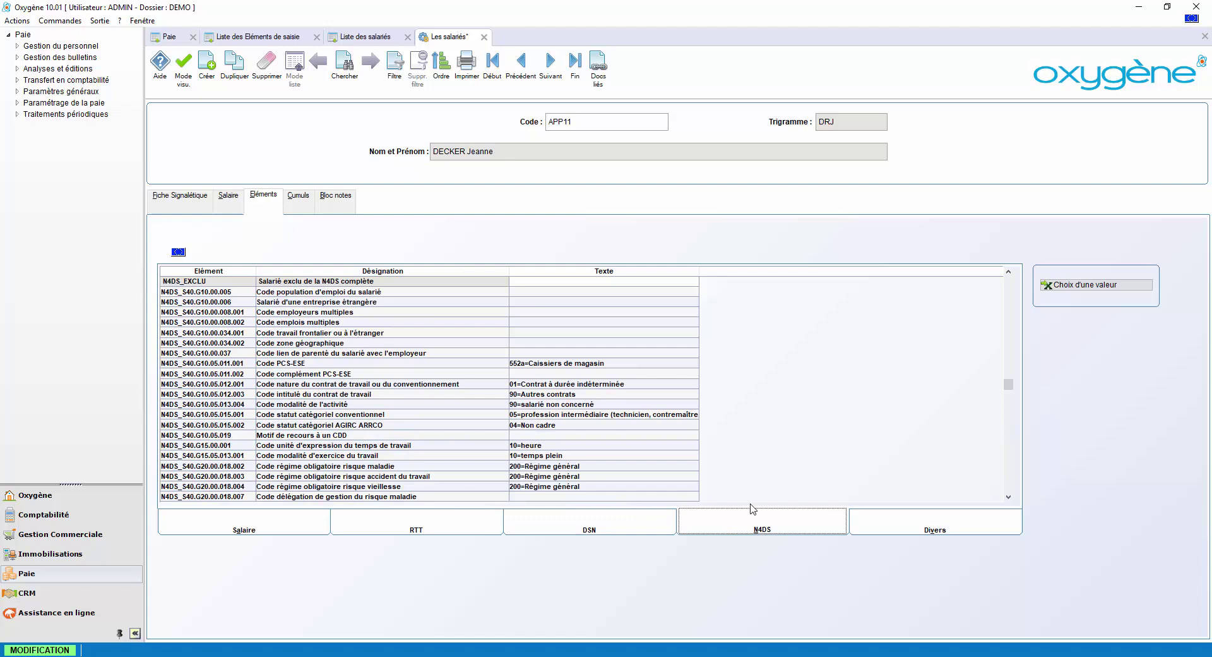
pyautogui.click(902, 532)
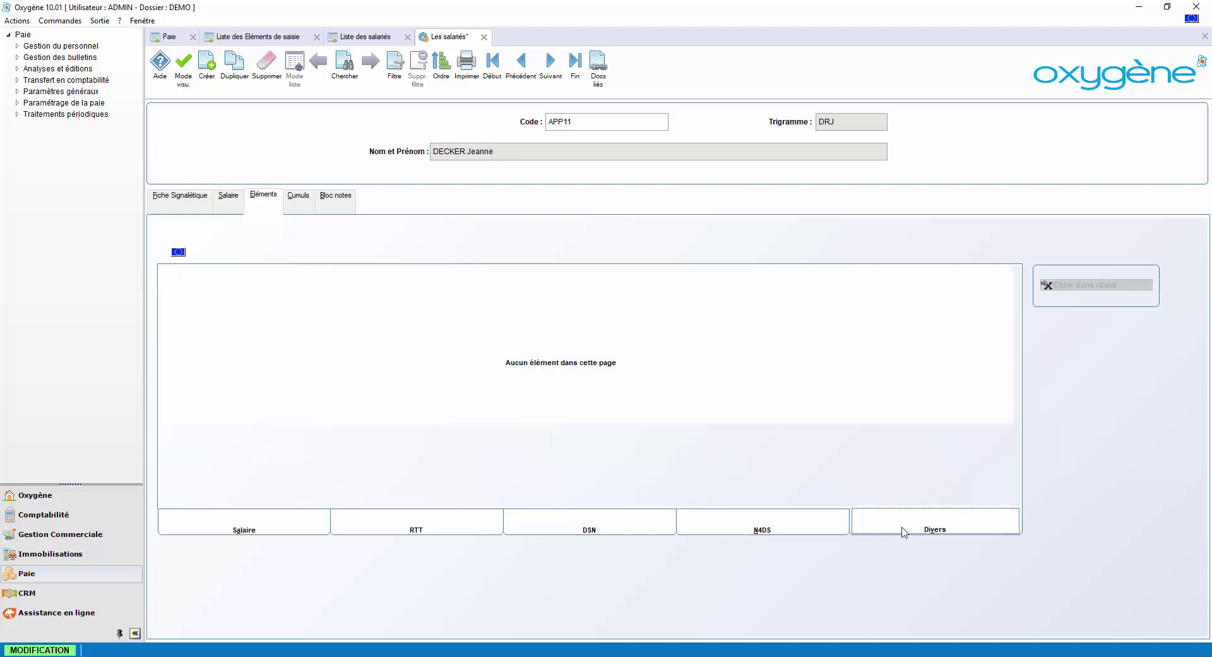
pyautogui.click(306, 204)
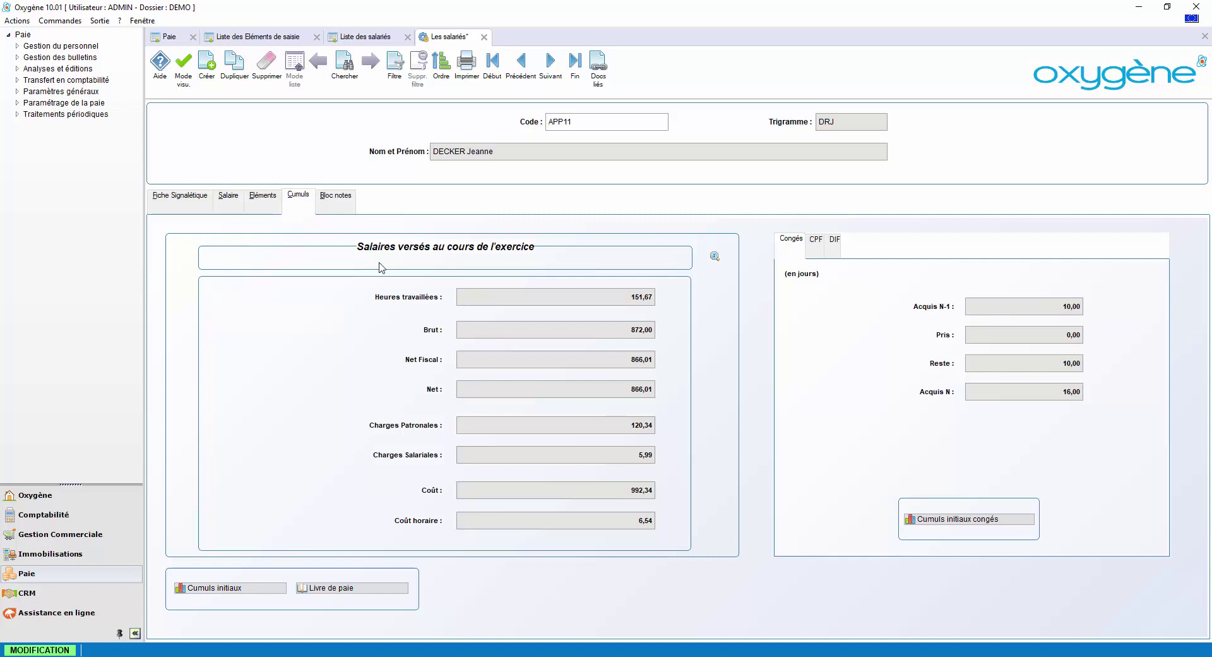
pyautogui.click(332, 208)
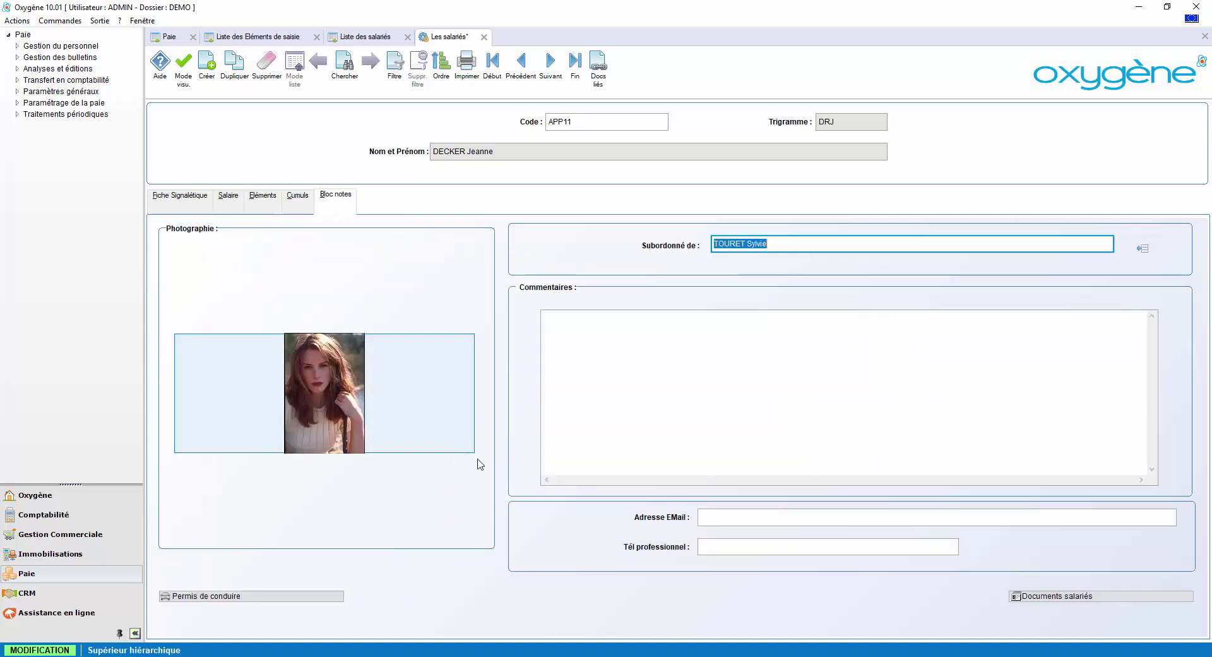
# Switch the employee record to view mode and preview the "Certificat de travail" from the employee documents.
pyautogui.click(1093, 597)
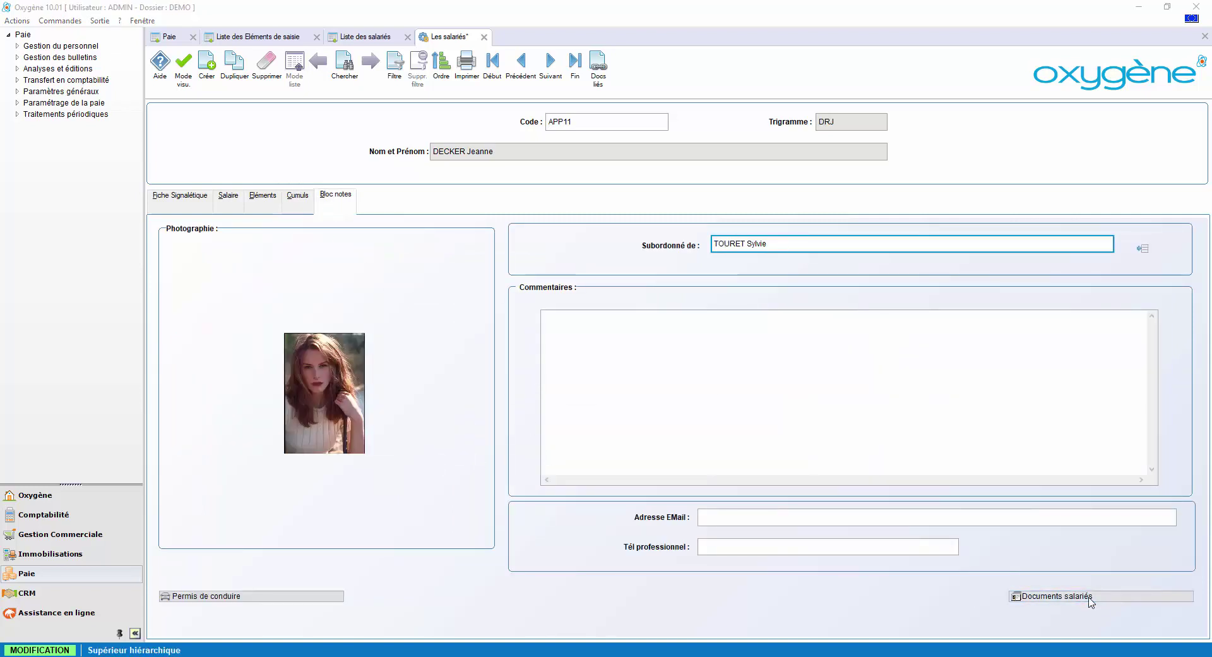
pyautogui.click(676, 381)
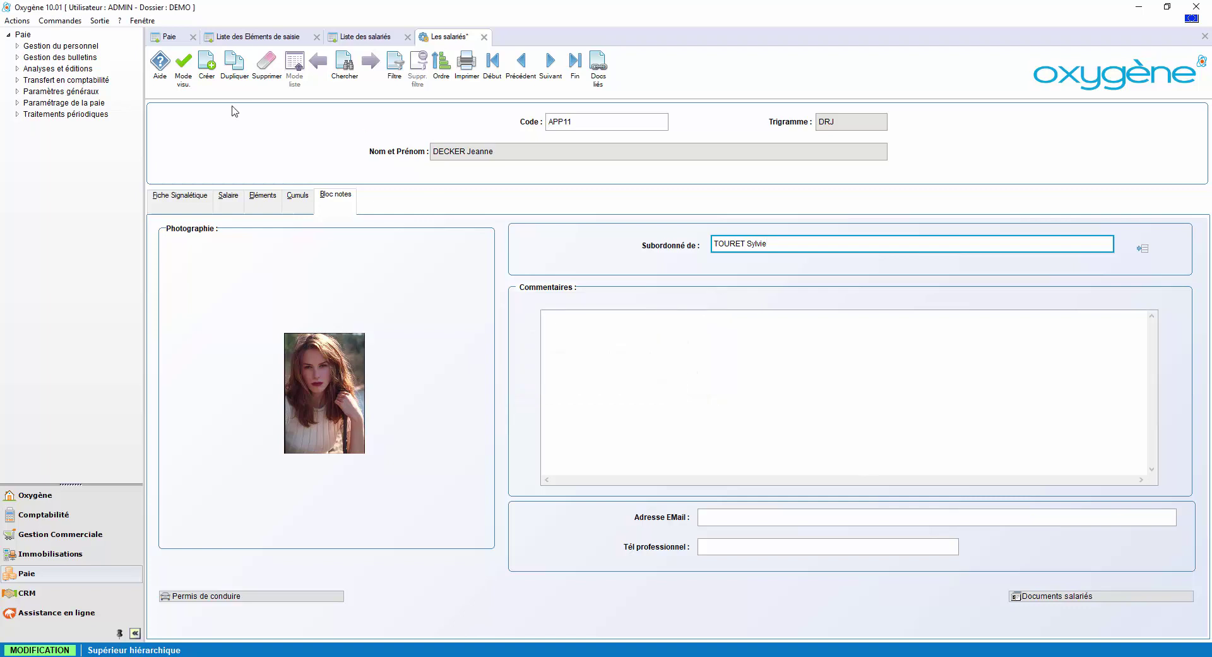
pyautogui.click(183, 63)
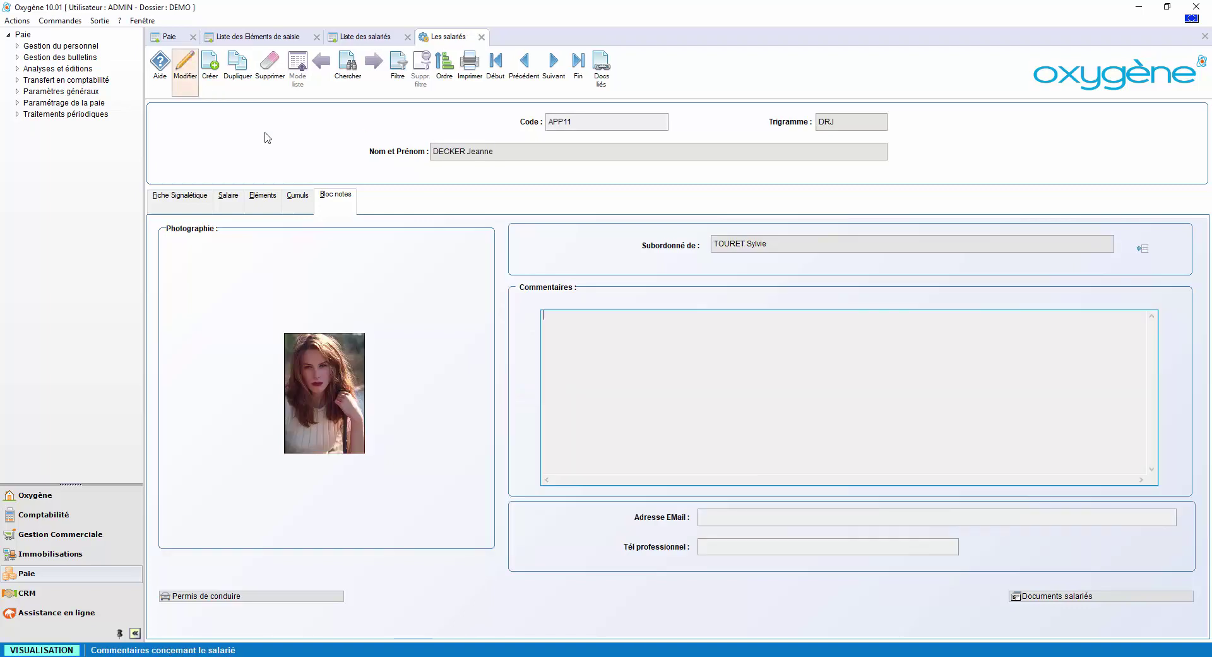
pyautogui.click(1039, 597)
pyautogui.click(526, 316)
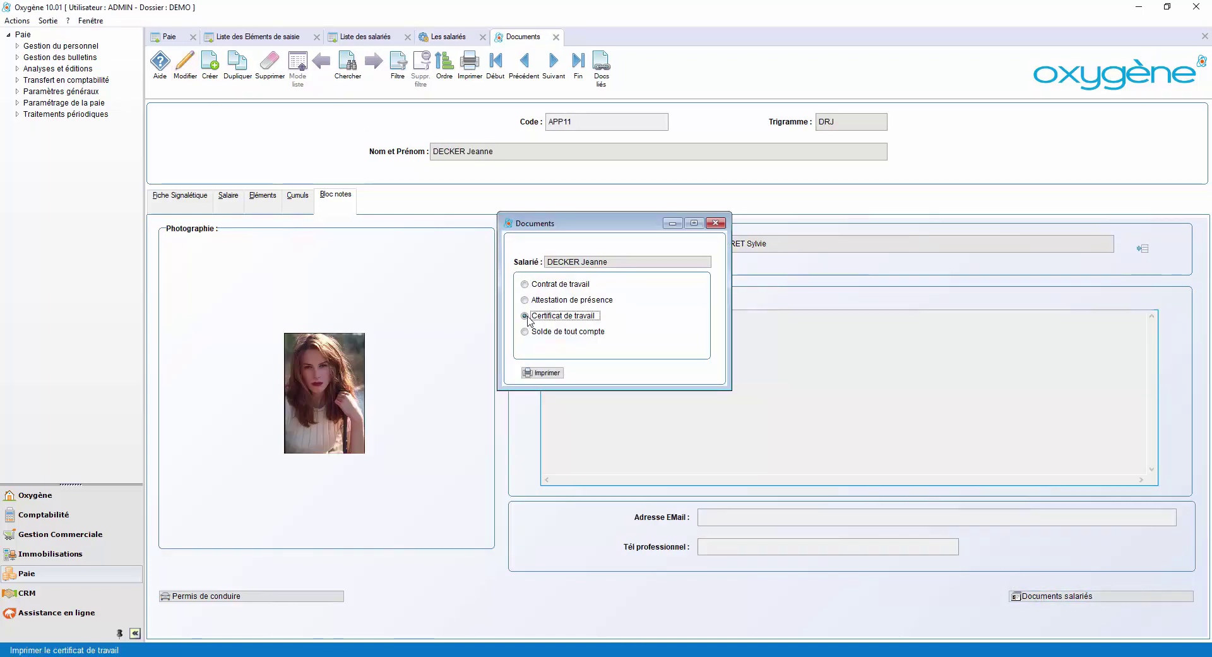
pyautogui.click(541, 372)
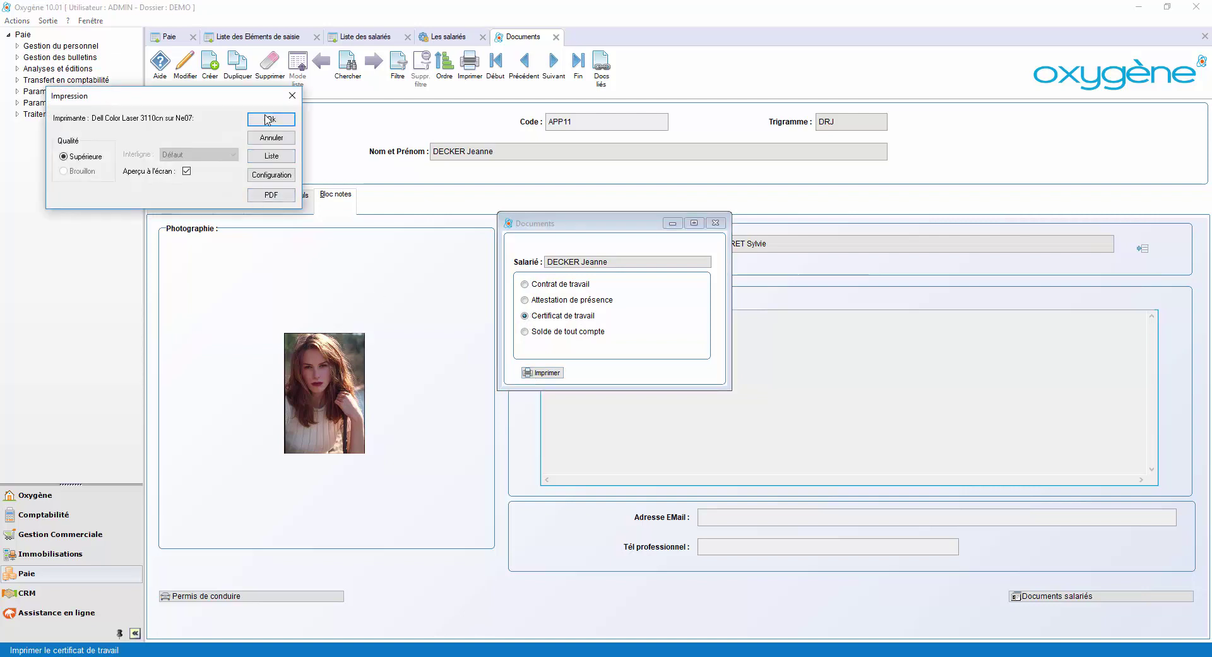
pyautogui.click(268, 120)
# Read through the work certificate preview, and close it together with the document selection and the employee record.
pyautogui.scroll(-3, 330, 271)
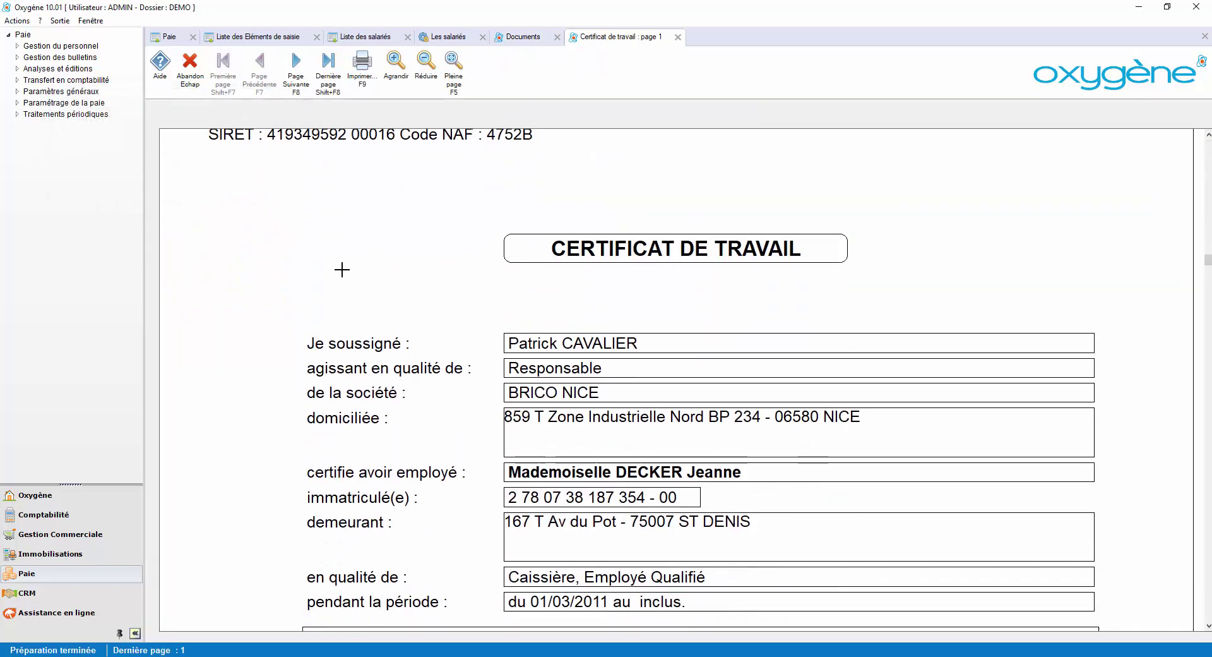
pyautogui.keyDown('ctrl'); pyautogui.scroll(-1, 342, 269); pyautogui.keyUp('ctrl')
pyautogui.scroll(-5, 371, 329)
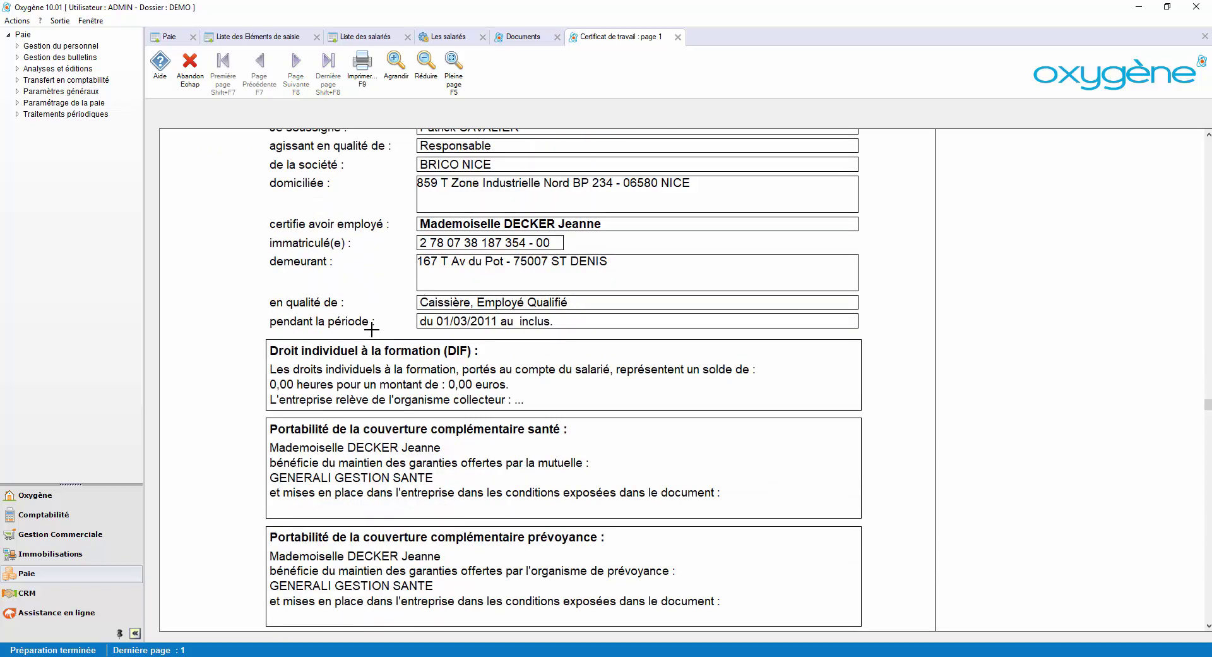
pyautogui.scroll(-3, 372, 329)
pyautogui.click(678, 36)
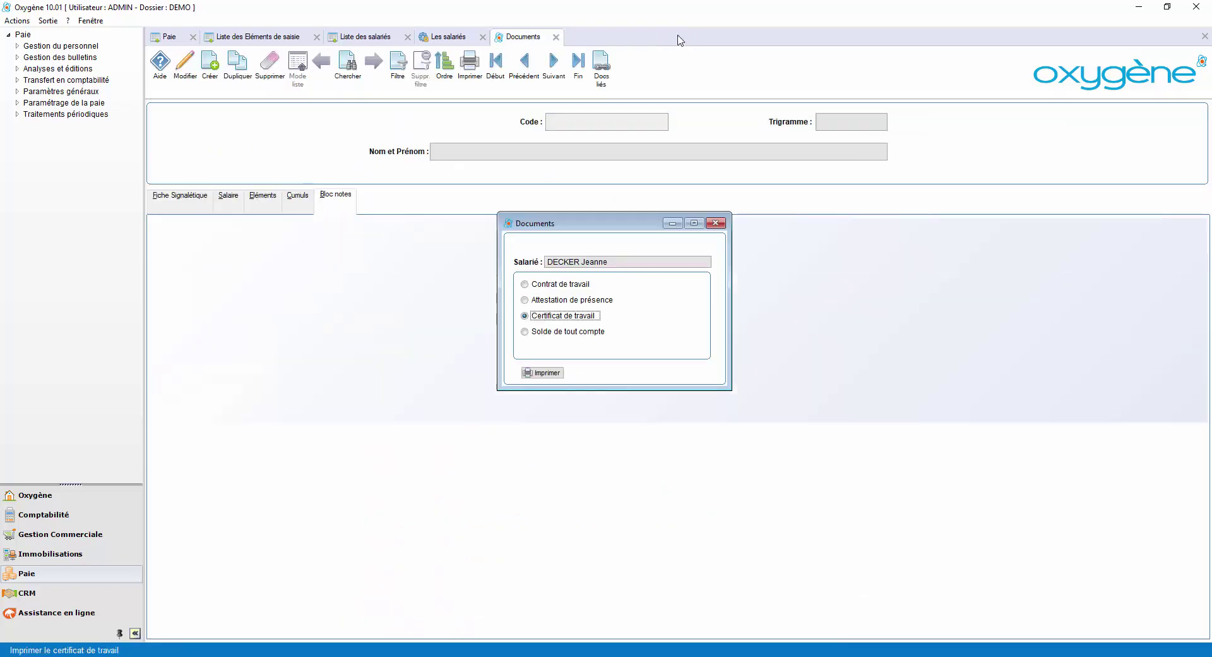
pyautogui.click(715, 223)
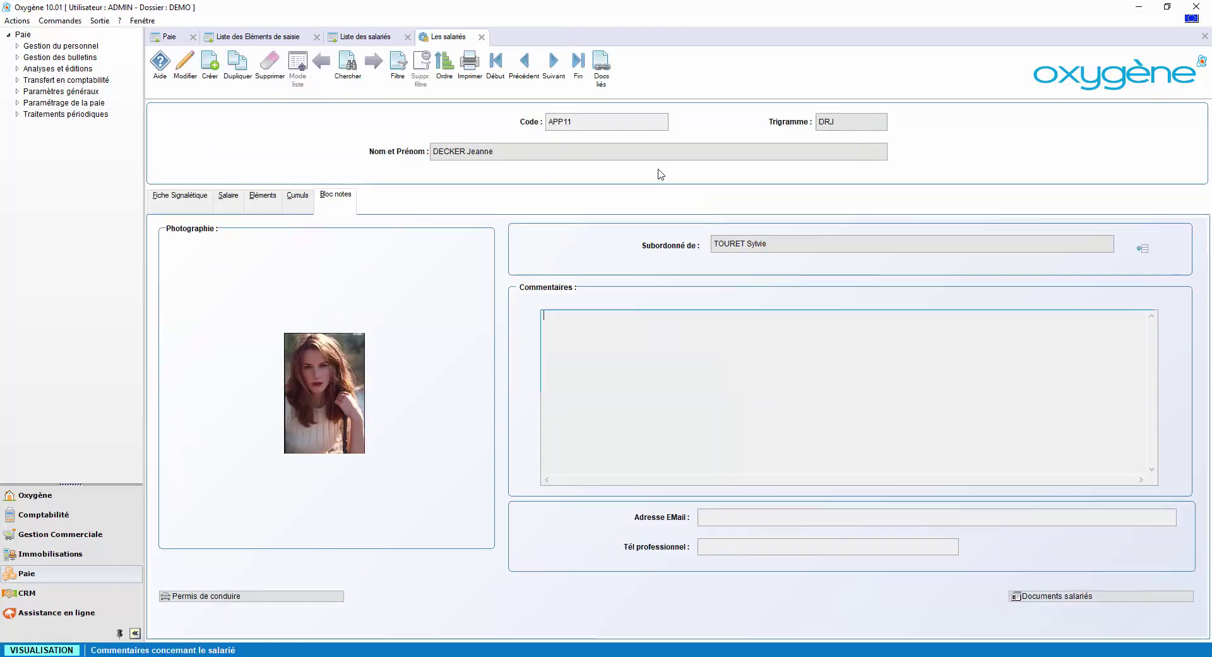
pyautogui.click(481, 37)
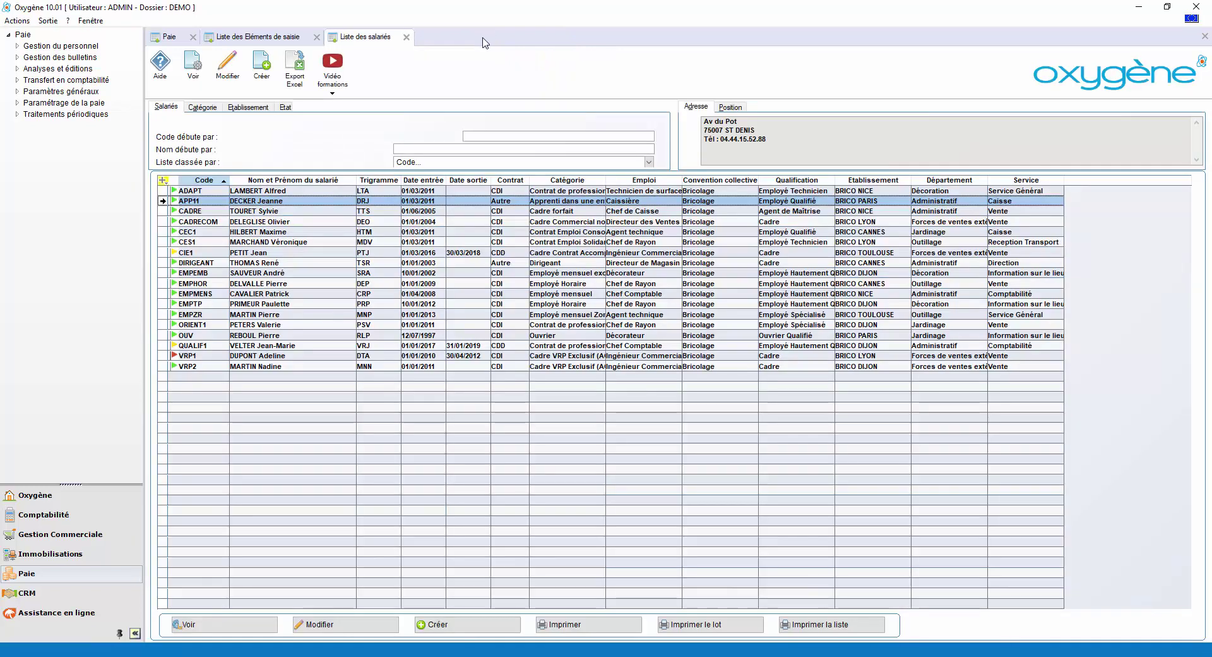
# Reopen the apprentice cashier's record and view its linked documents (Documents liés), closing both without adding a file.
pyautogui.doubleClick(394, 201)
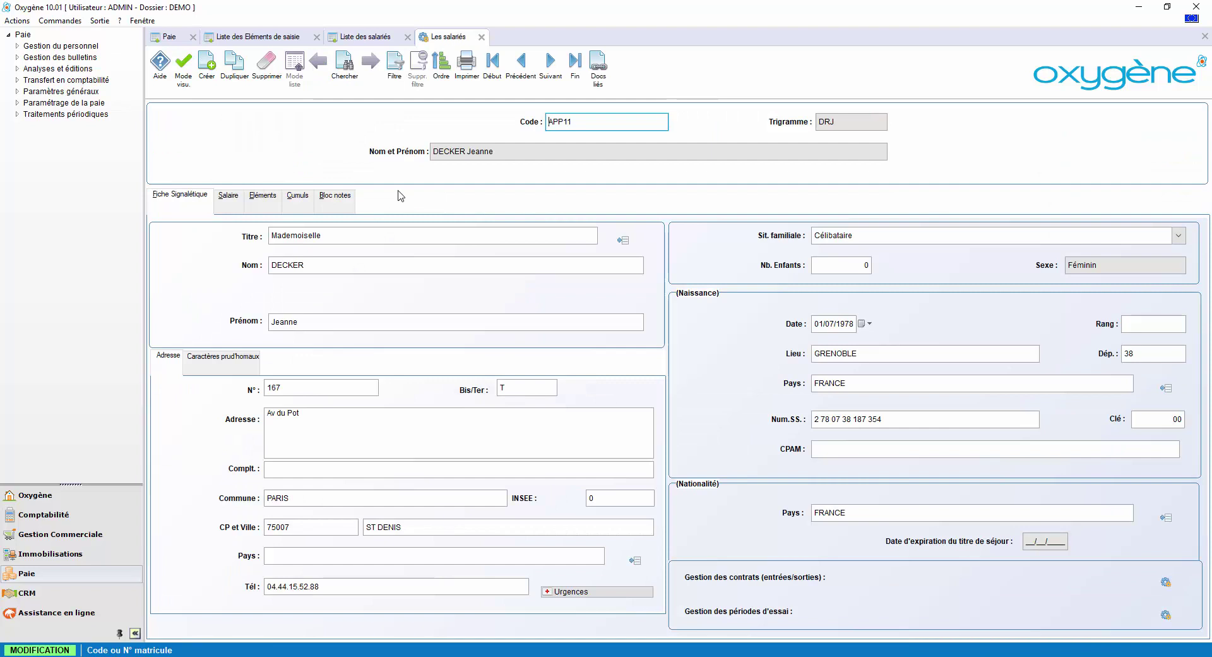
pyautogui.click(597, 73)
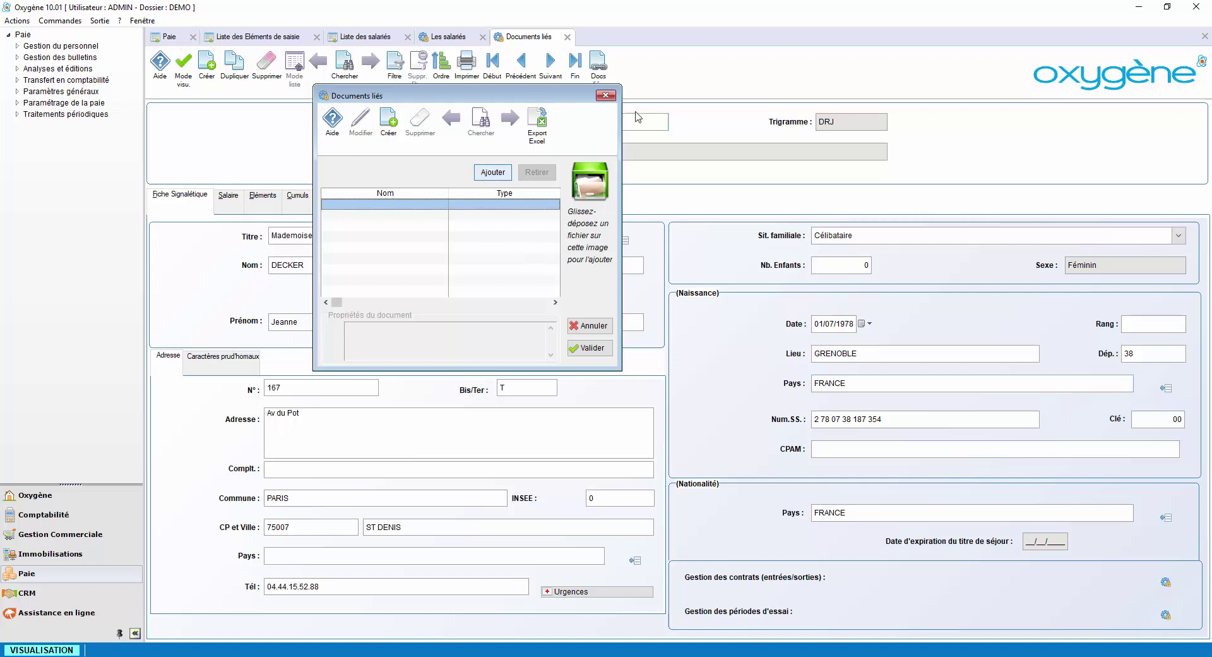
pyautogui.click(605, 96)
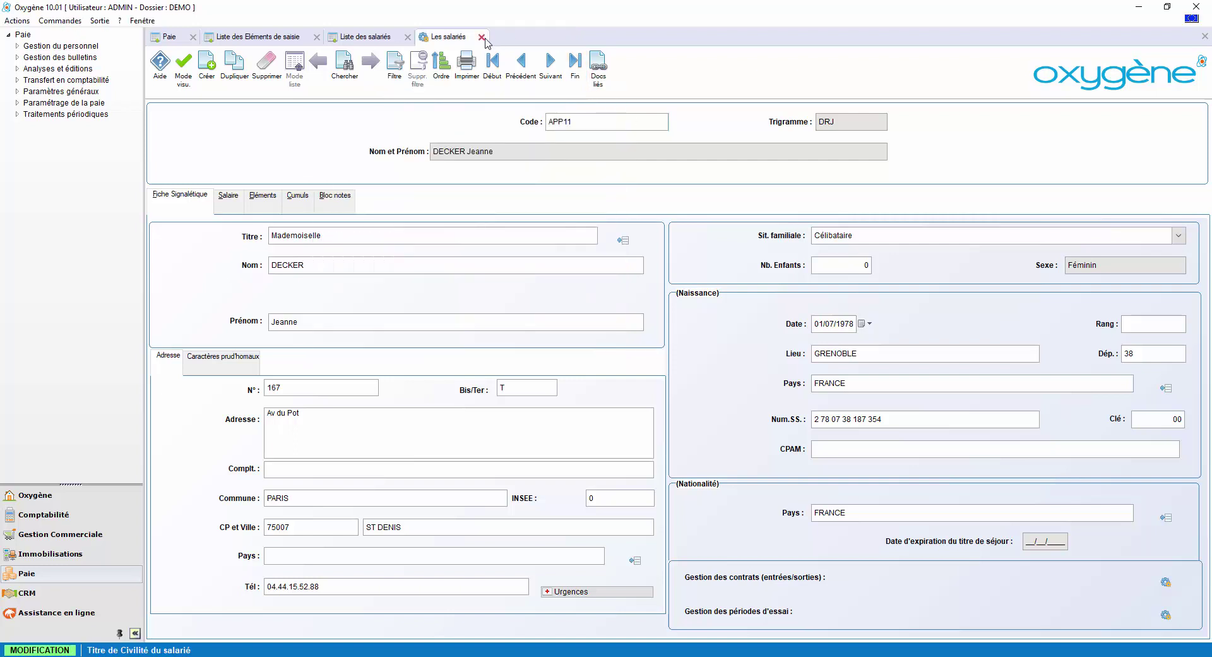
pyautogui.click(482, 37)
# Close the employee and input element lists, and open the pay slips list (Liste des bulletins de paie), dismissing the constants control.
pyautogui.click(407, 39)
pyautogui.click(317, 37)
pyautogui.click(1056, 409)
pyautogui.click(1058, 418)
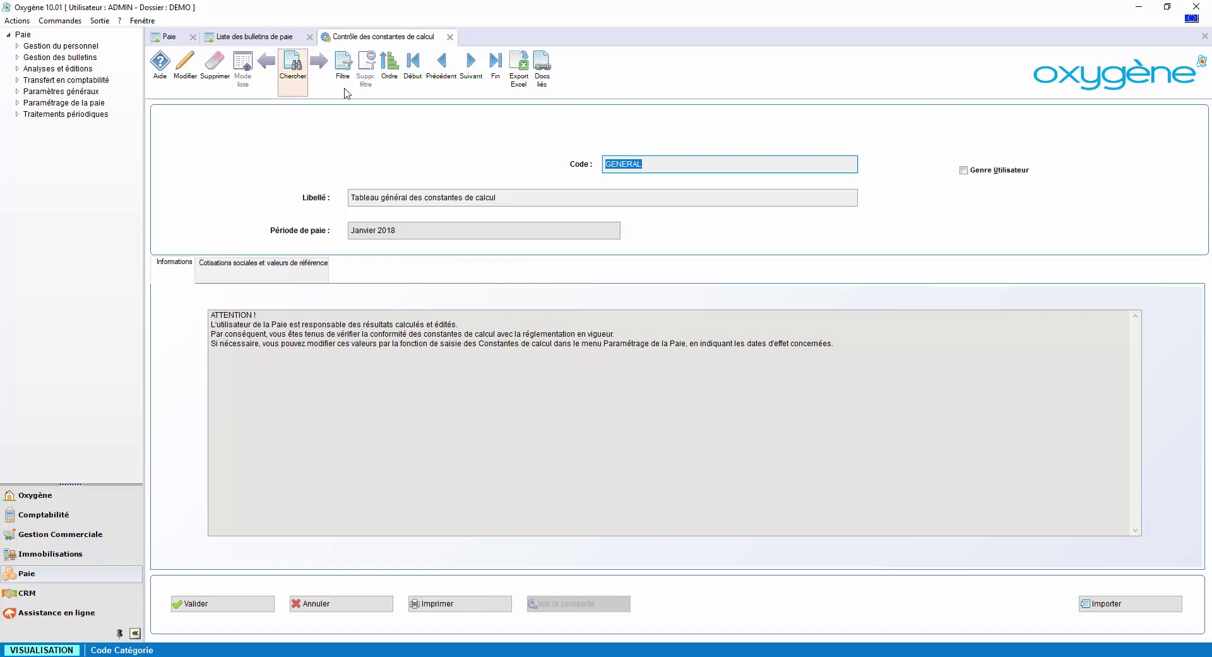
pyautogui.click(450, 37)
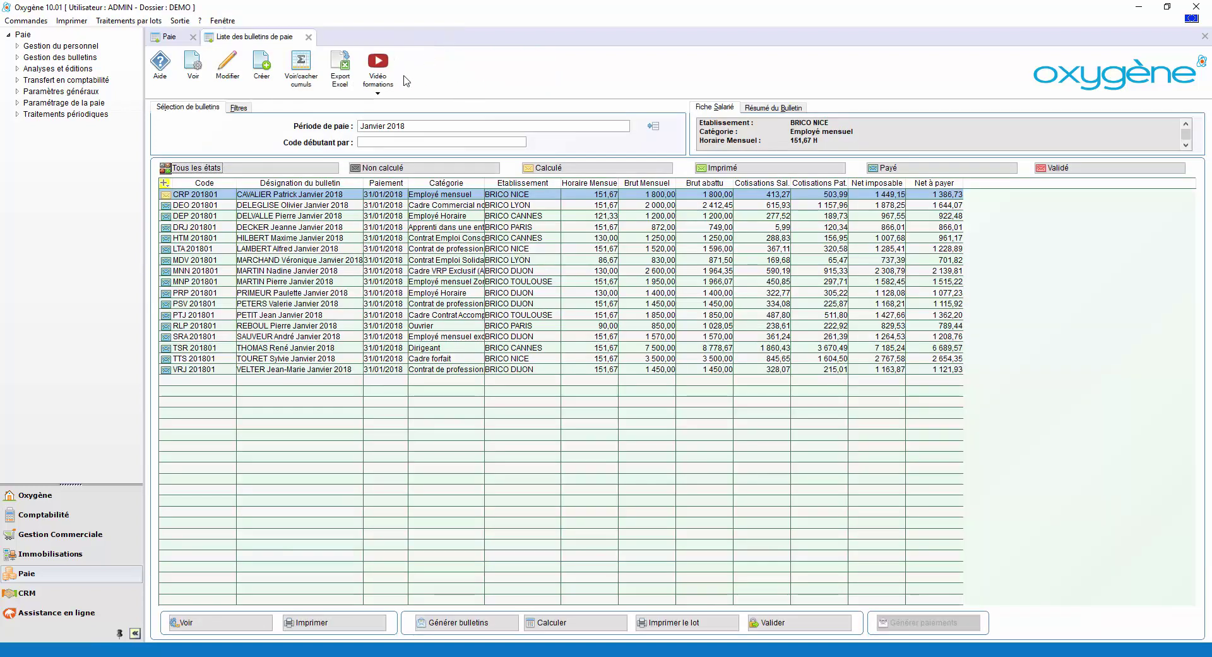
# Open the January 2018 pay slip of BRICO LYON's Cadre Commercial and look through its element categories, from Contrat to Divers.
pyautogui.click(267, 208)
pyautogui.doubleClick(267, 207)
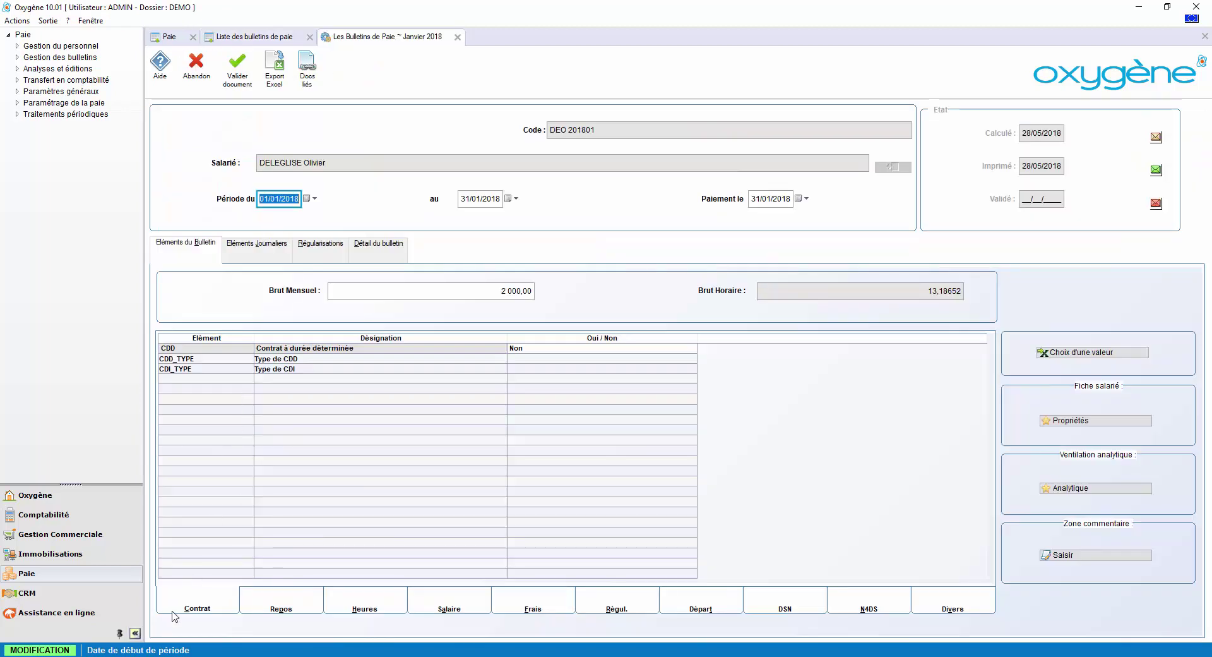
pyautogui.click(265, 609)
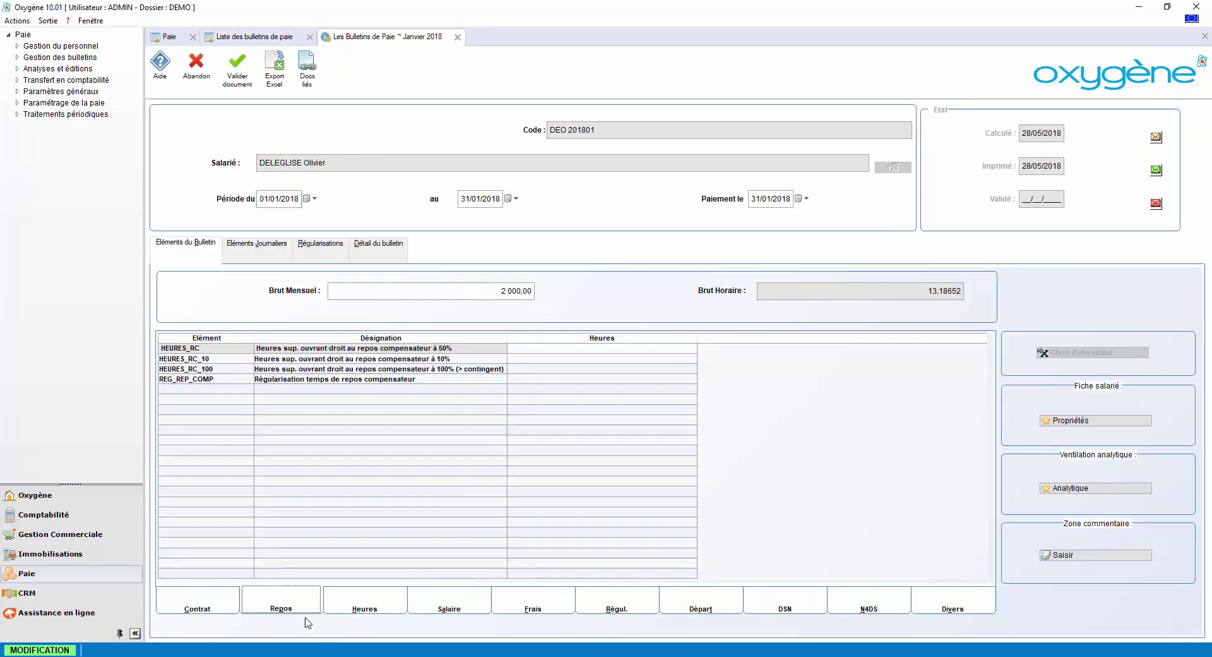
pyautogui.click(362, 611)
pyautogui.click(447, 607)
pyautogui.click(530, 616)
pyautogui.click(612, 618)
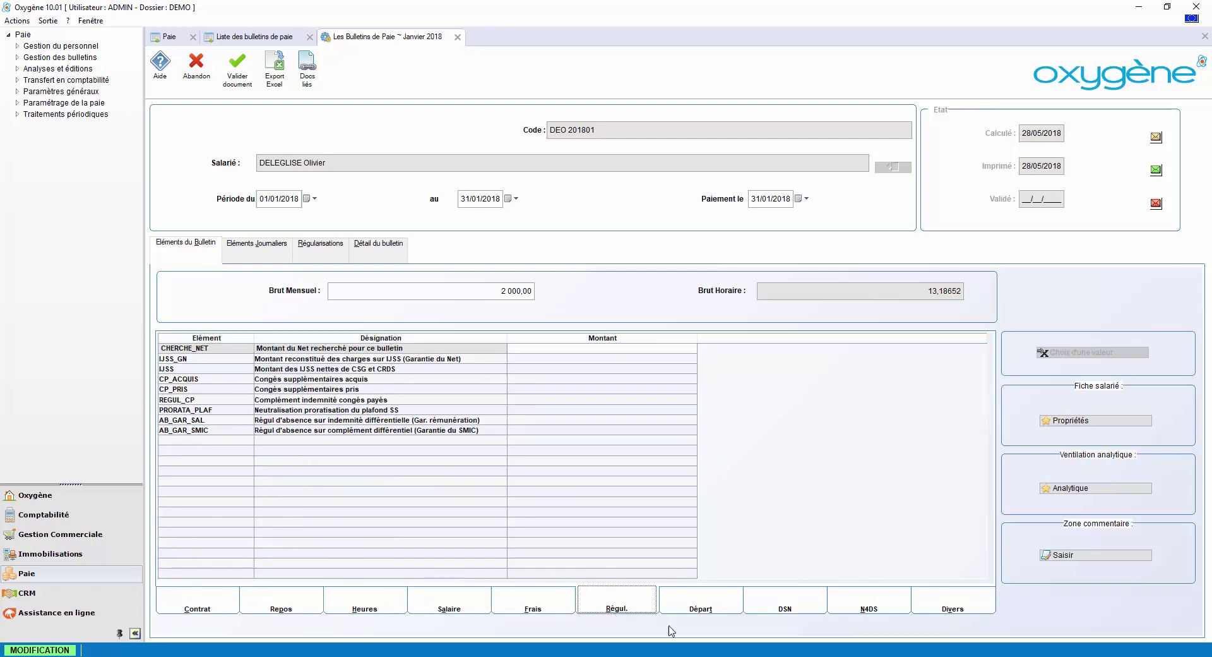
pyautogui.click(728, 615)
pyautogui.click(956, 610)
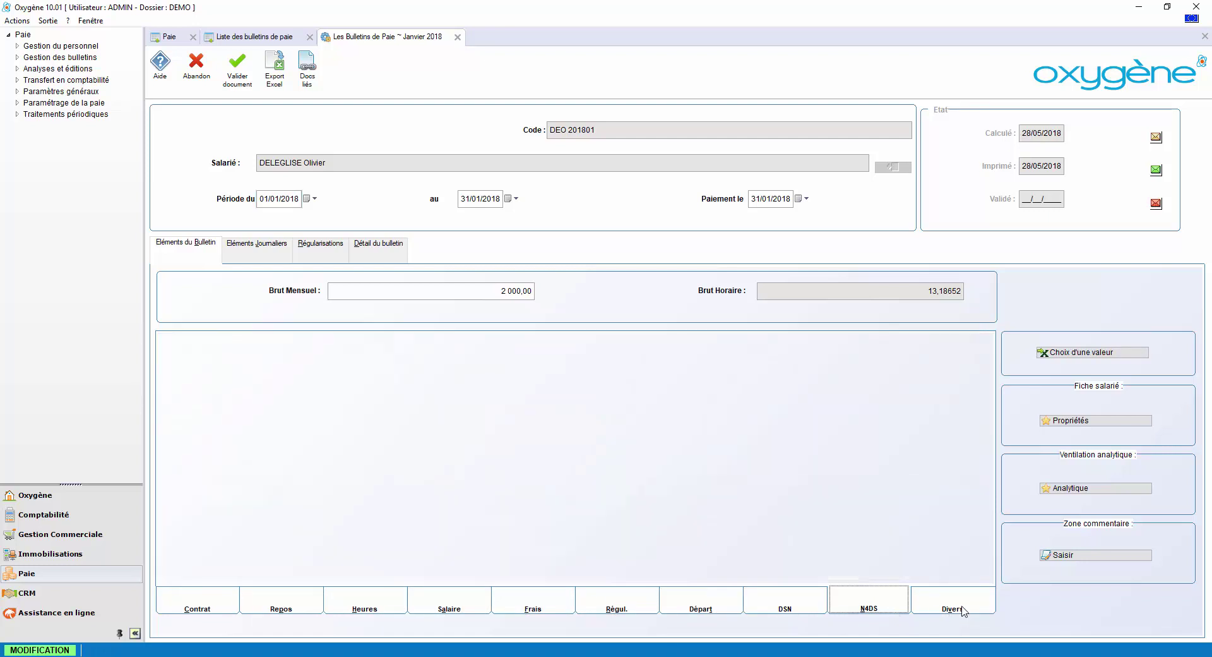
pyautogui.click(189, 610)
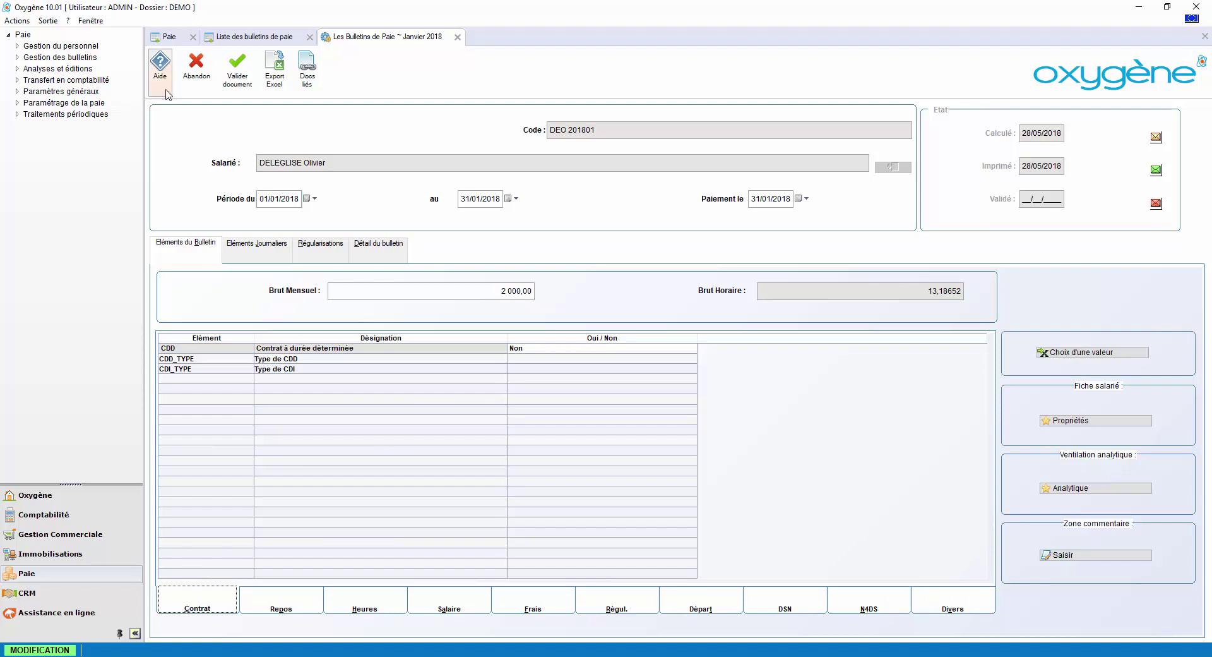
# Review the pay slip's daily elements (Eléments Journaliers), adjustments (Régularisations) and calculated detail (Détail du bulletin).
pyautogui.click(266, 250)
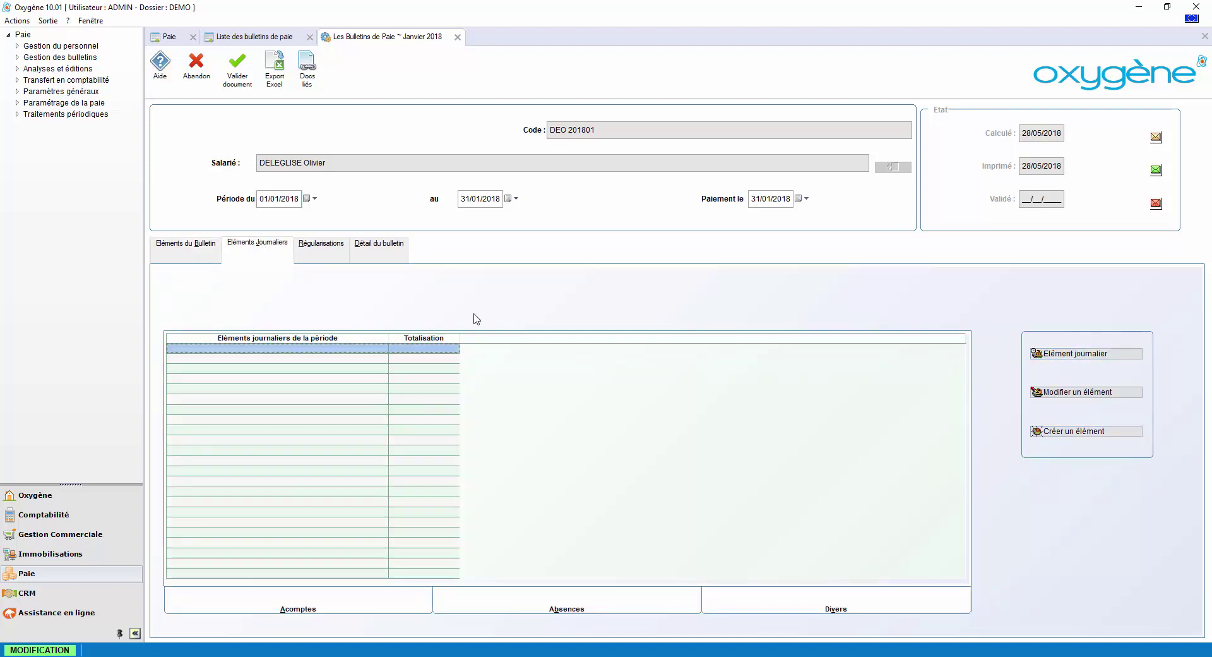
pyautogui.click(326, 246)
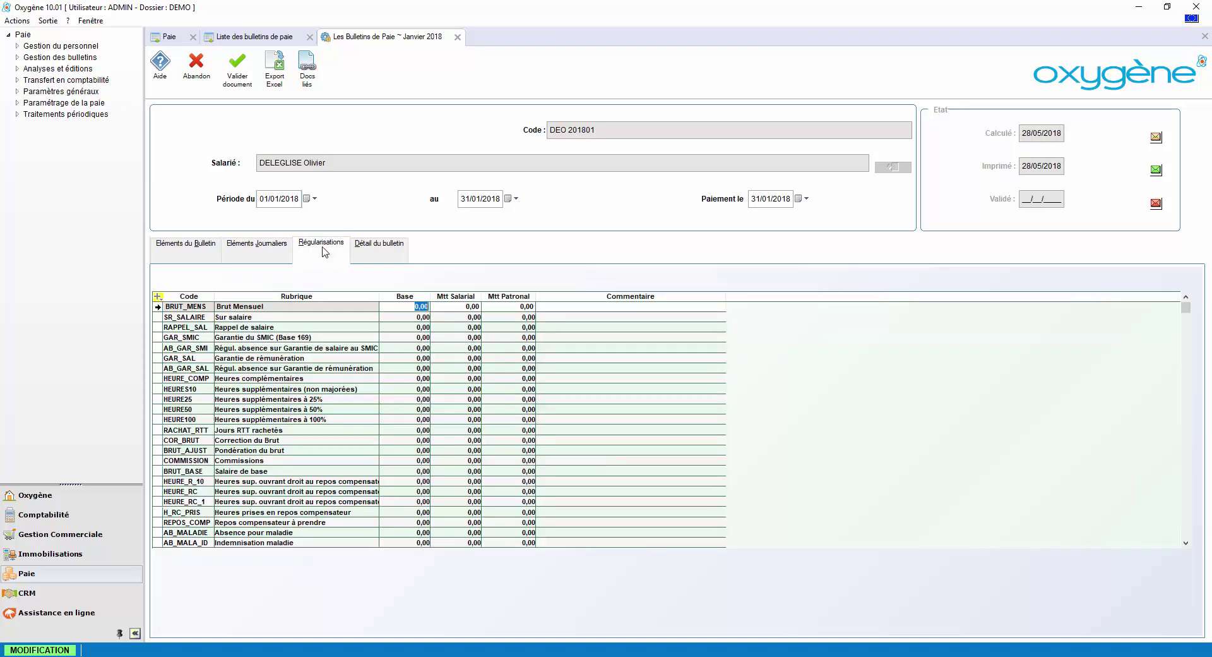
pyautogui.click(371, 248)
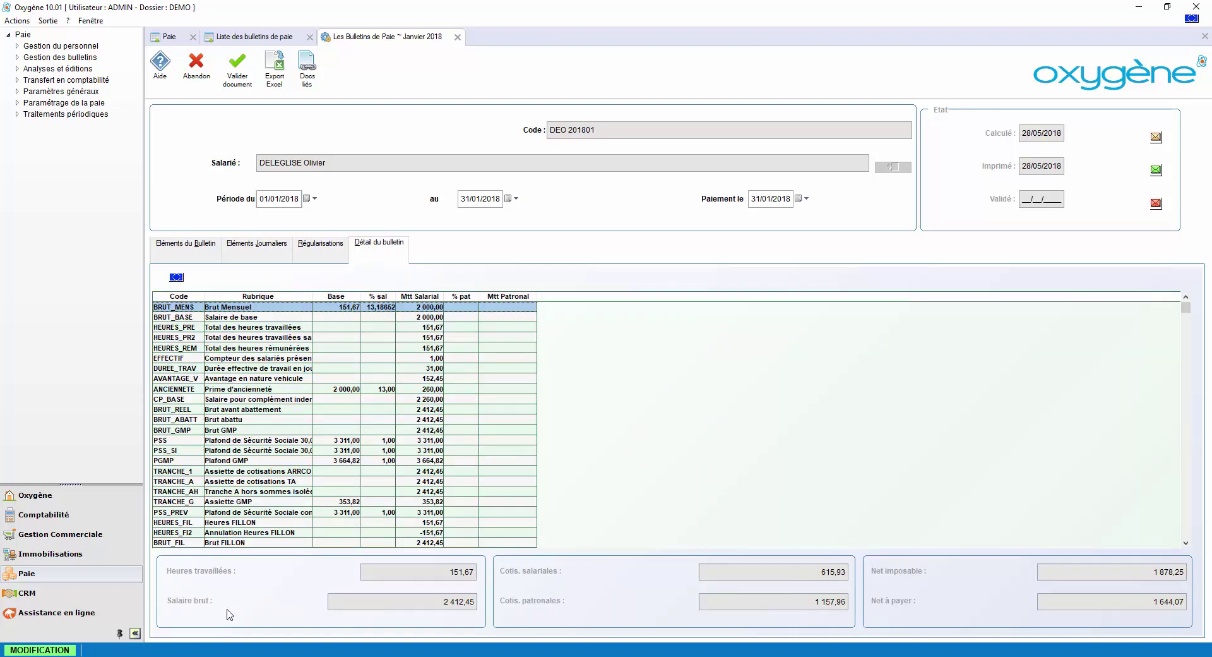
# Set the pay slip's monthly gross (Brut Mensuel) to 2 200, saving and recalculating it (Enregistrer et Calculer).
pyautogui.click(184, 246)
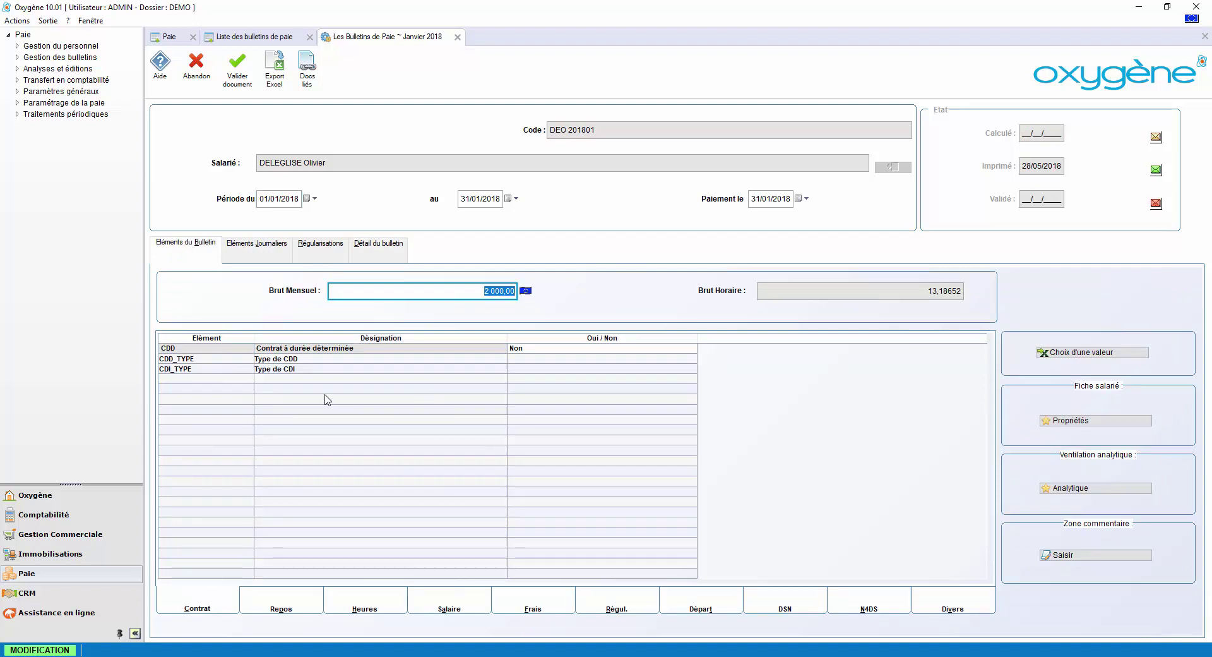
pyautogui.write('2 200')
pyautogui.press('Return')
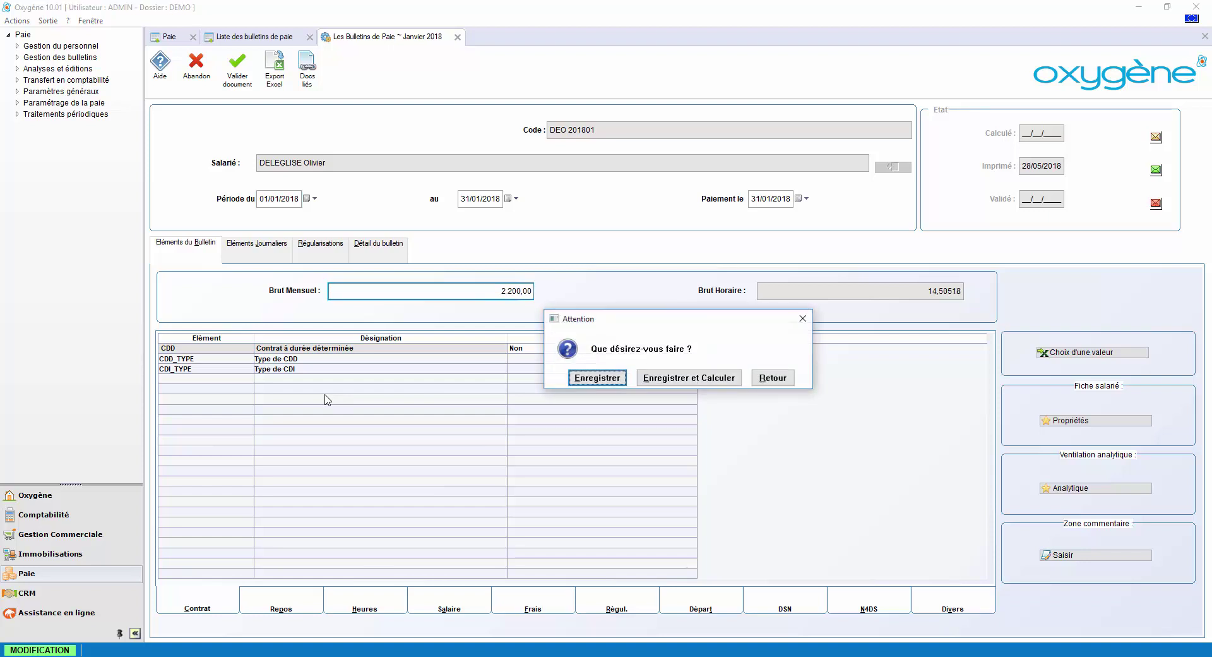
pyautogui.click(670, 383)
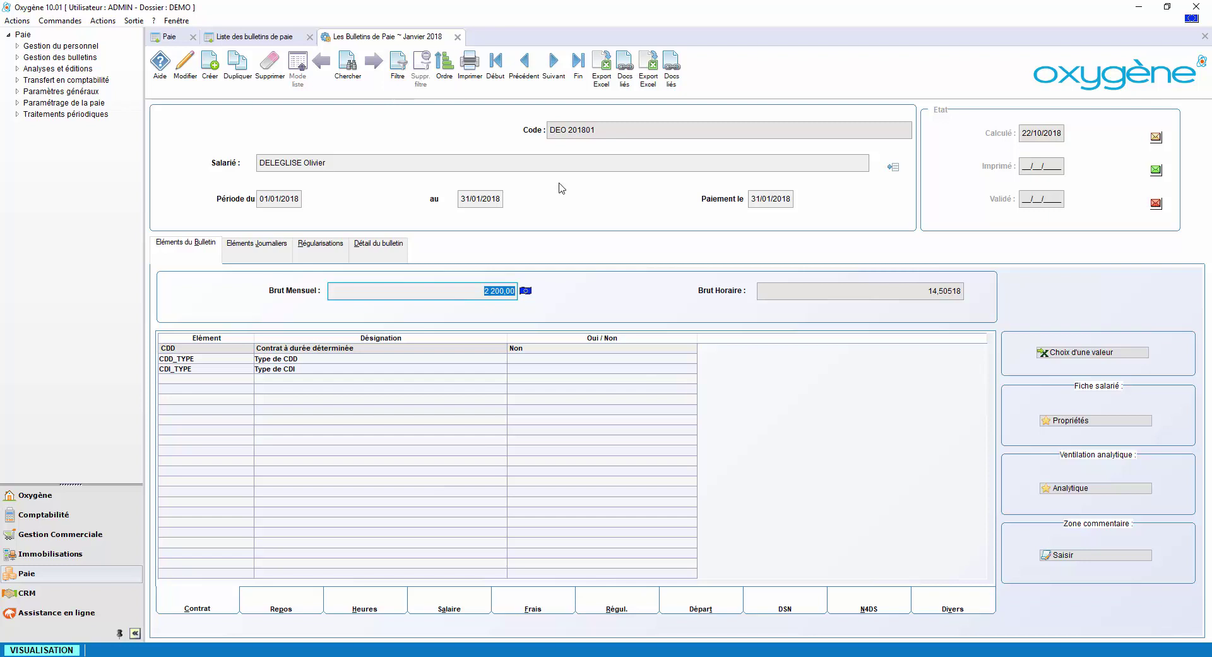
# Generate an on-screen print preview of the recalculated pay slip using the Simplifié model in draft mode (Mode ébauche).
pyautogui.click(470, 63)
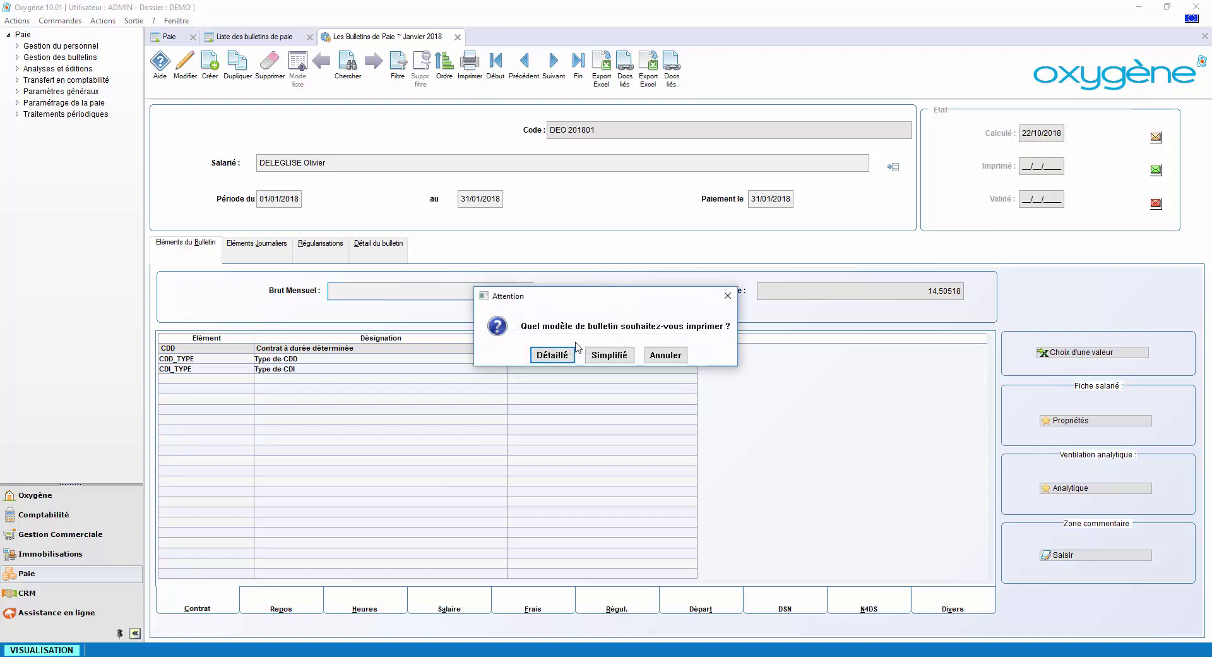
pyautogui.click(607, 355)
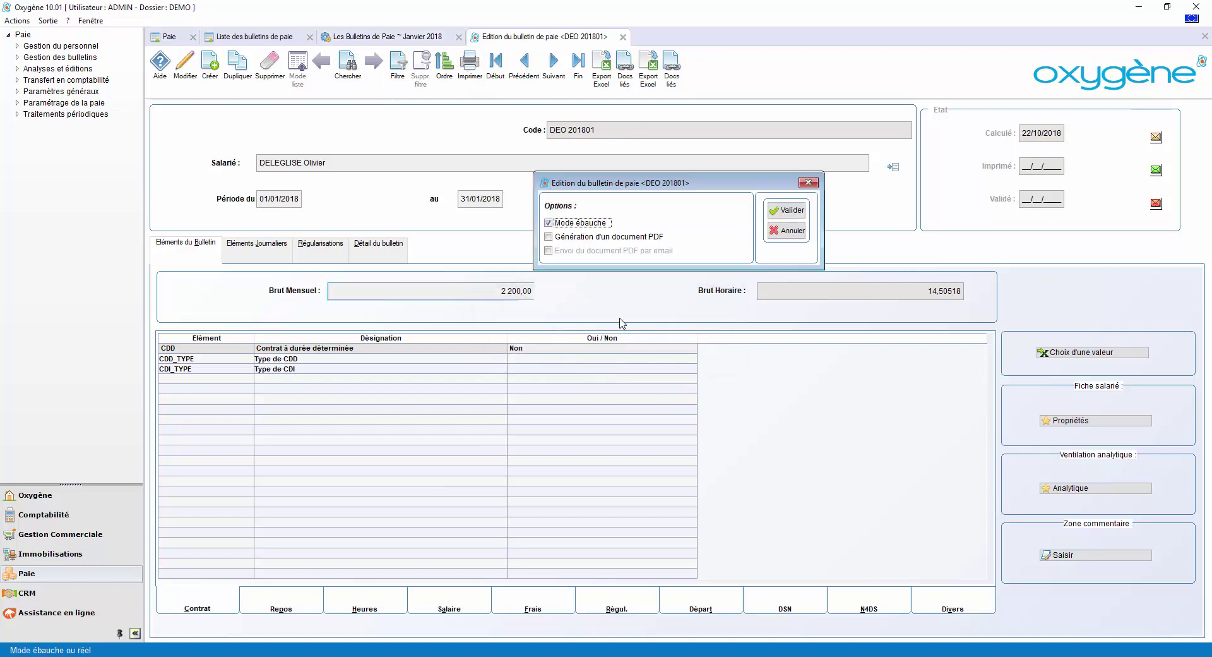
pyautogui.click(786, 210)
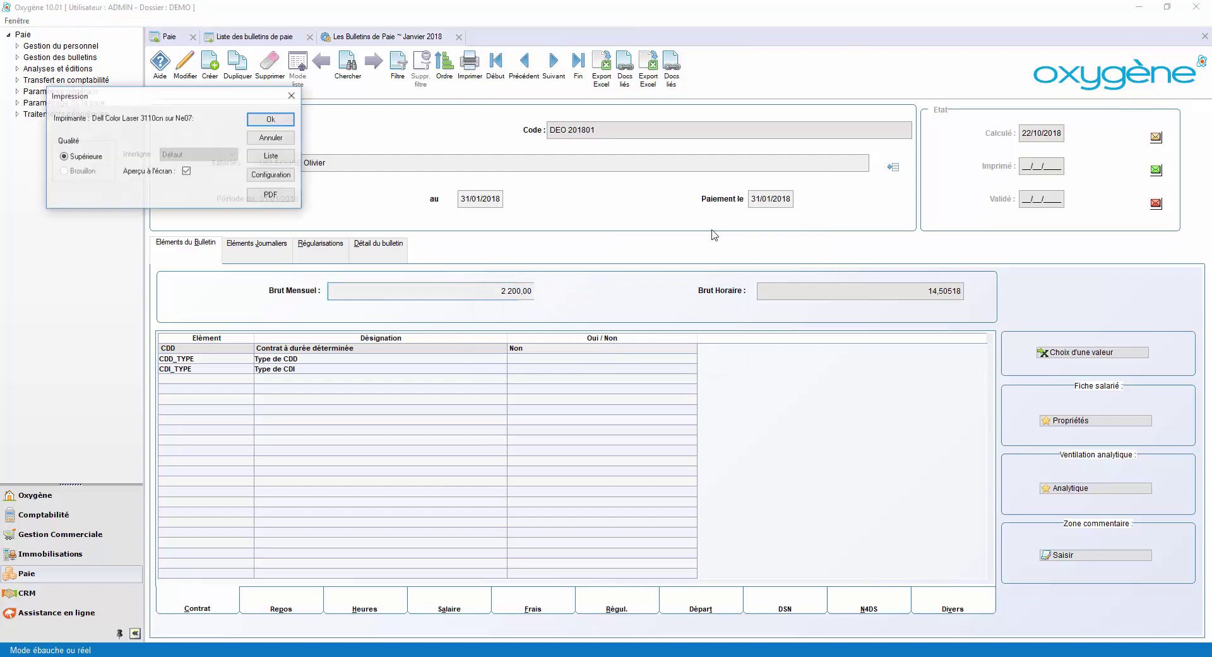
pyautogui.click(292, 124)
# Read through the simplified pay slip preview in close-up and full-page view, and close it with the pay slip and the pay slips list.
pyautogui.scroll(-1, 409, 326)
pyautogui.scroll(-1, 404, 341)
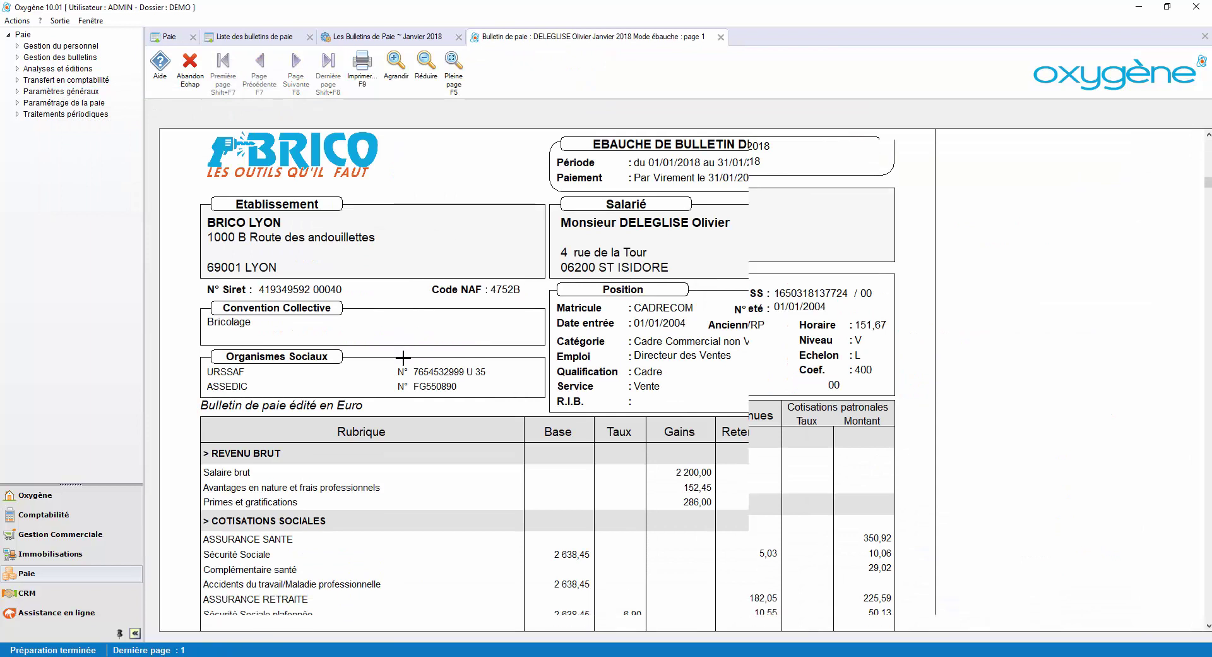
pyautogui.scroll(-5, 404, 351)
pyautogui.press('F5')
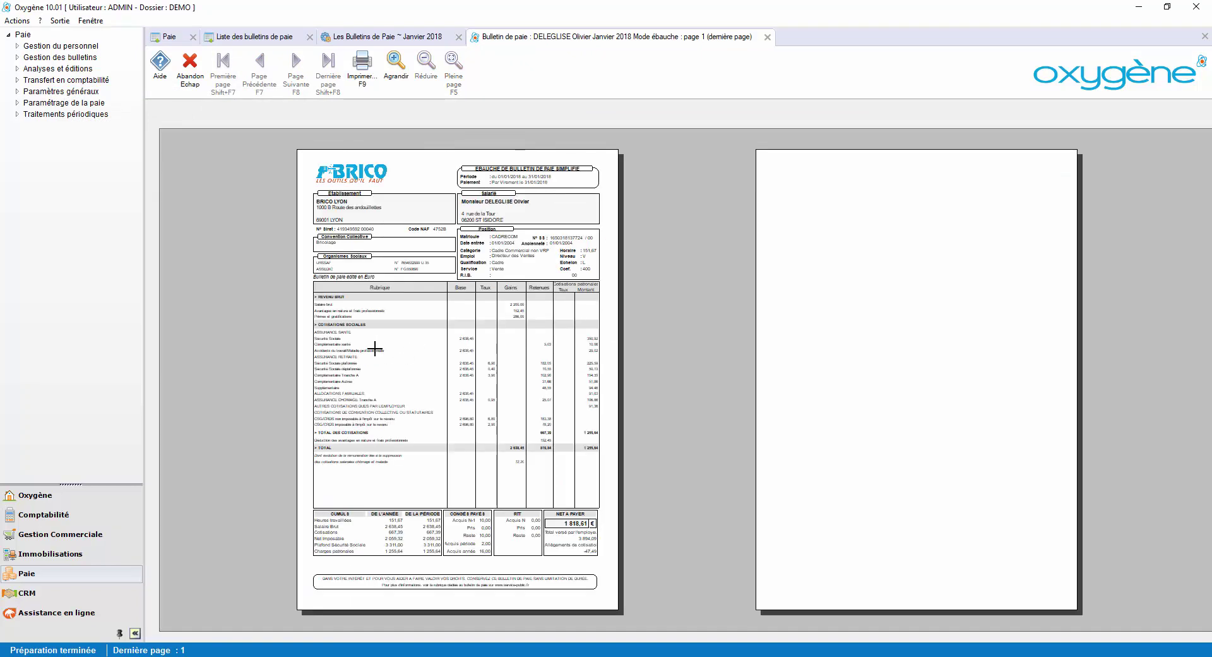
pyautogui.click(375, 348)
pyautogui.scroll(-1, 370, 354)
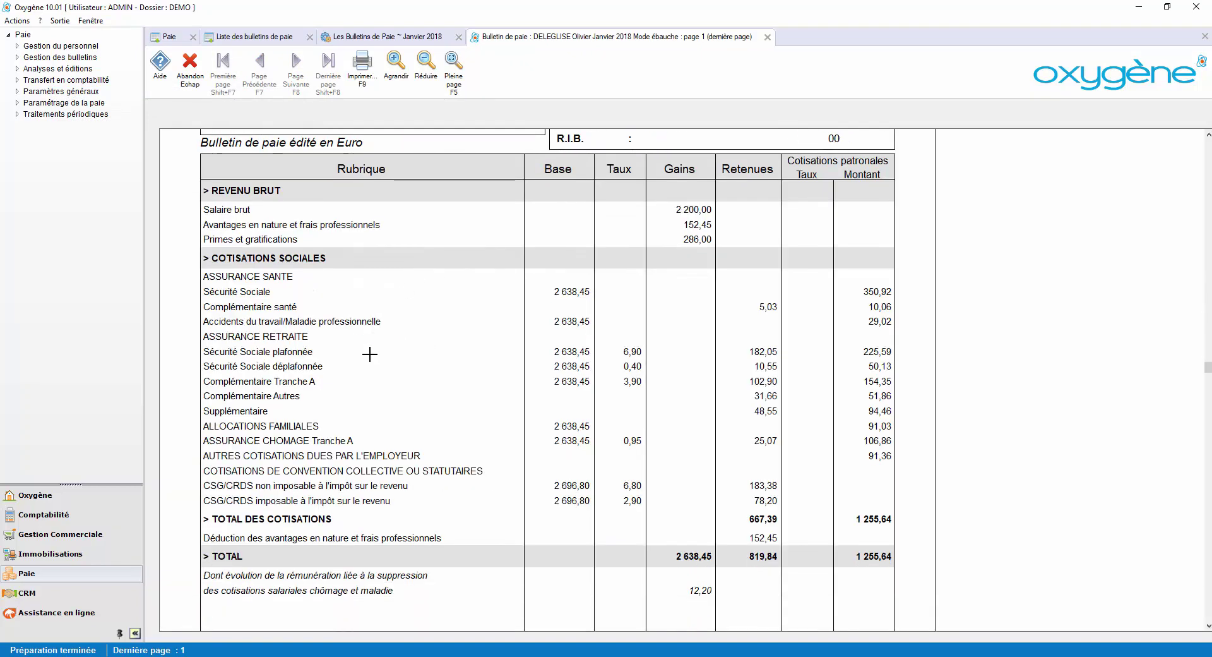
pyautogui.scroll(1, 370, 353)
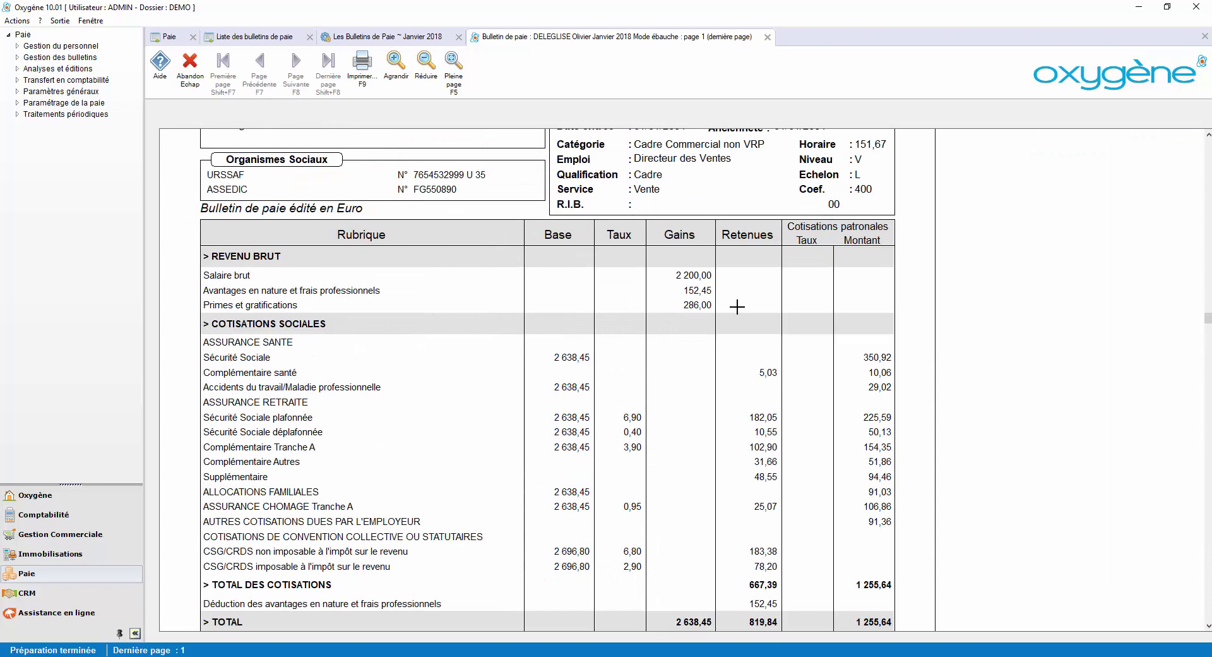
pyautogui.click(768, 36)
pyautogui.click(458, 37)
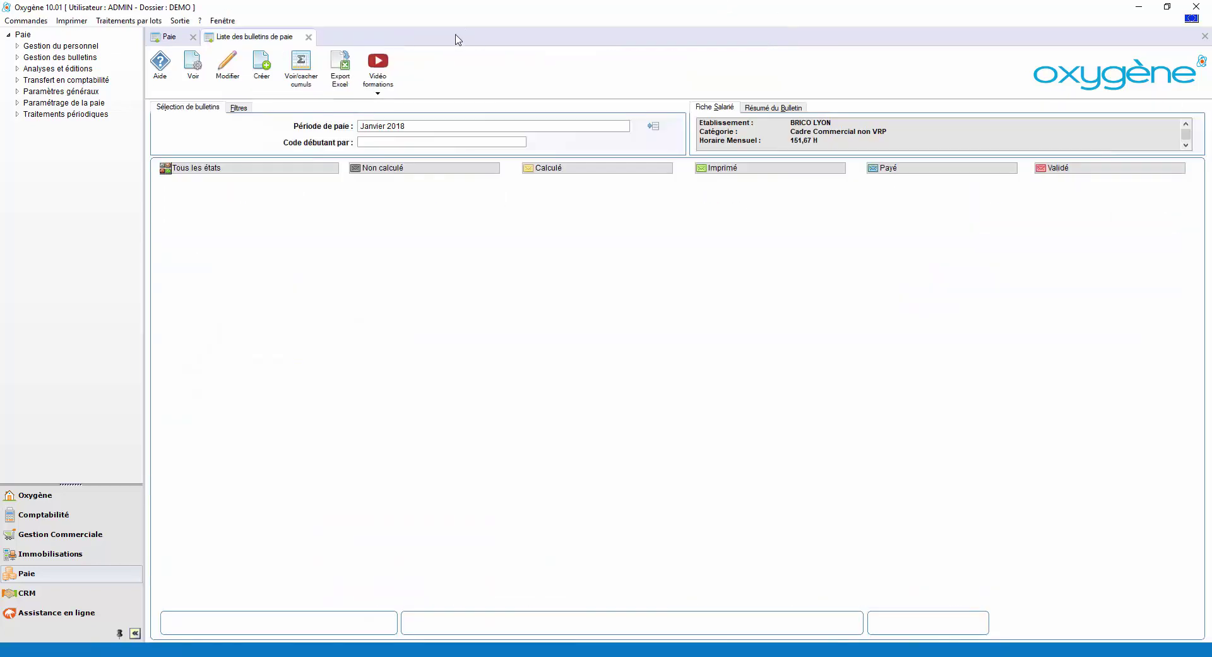
pyautogui.click(308, 37)
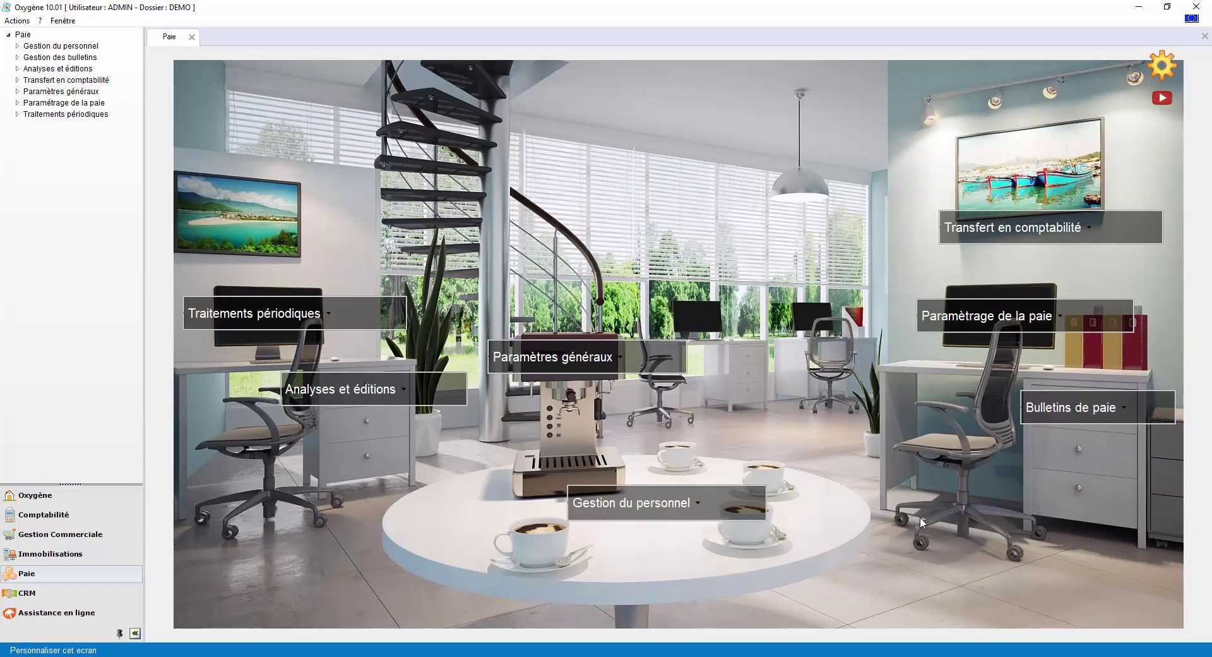
# Look over the Bulletins de paie commands, and preview the CICE statement (Justificatif CICE) for all employees from 01/01/2018 to 31/12/2018.
pyautogui.click(1070, 407)
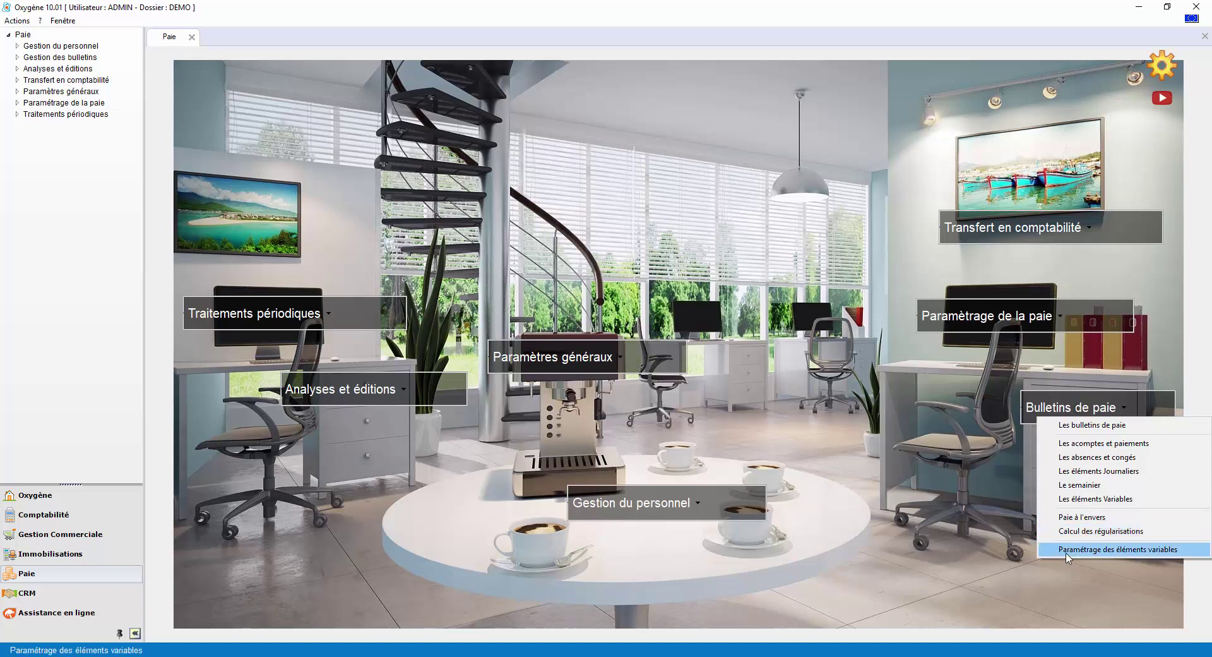
pyautogui.click(357, 396)
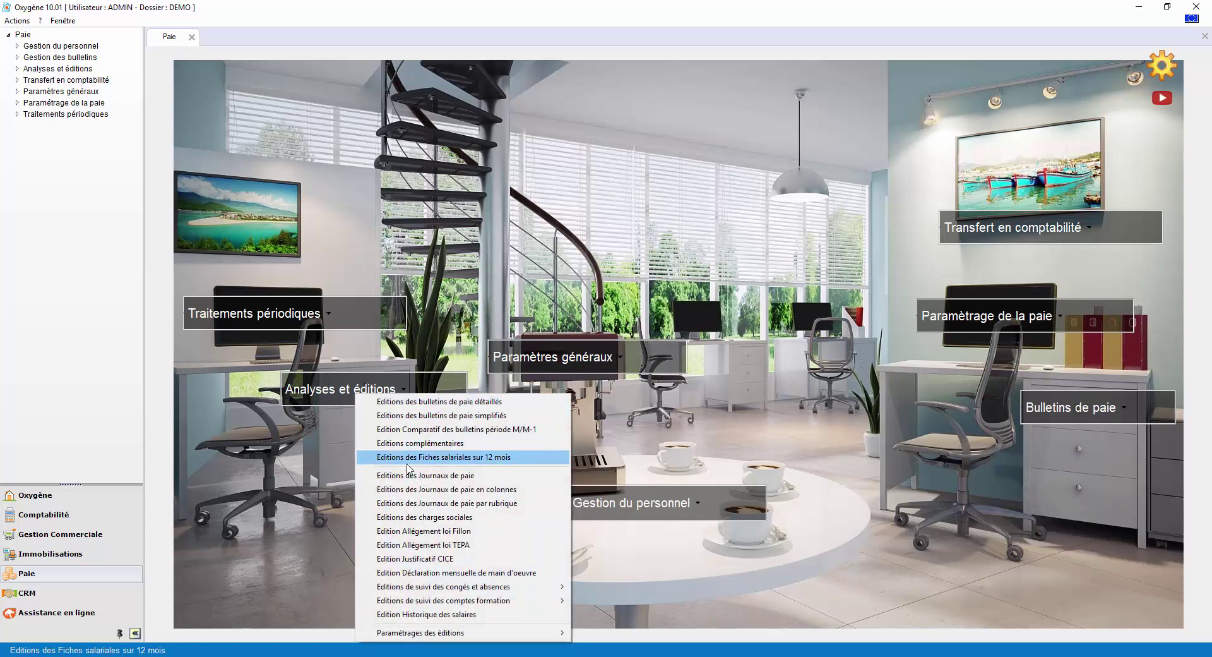
pyautogui.click(415, 558)
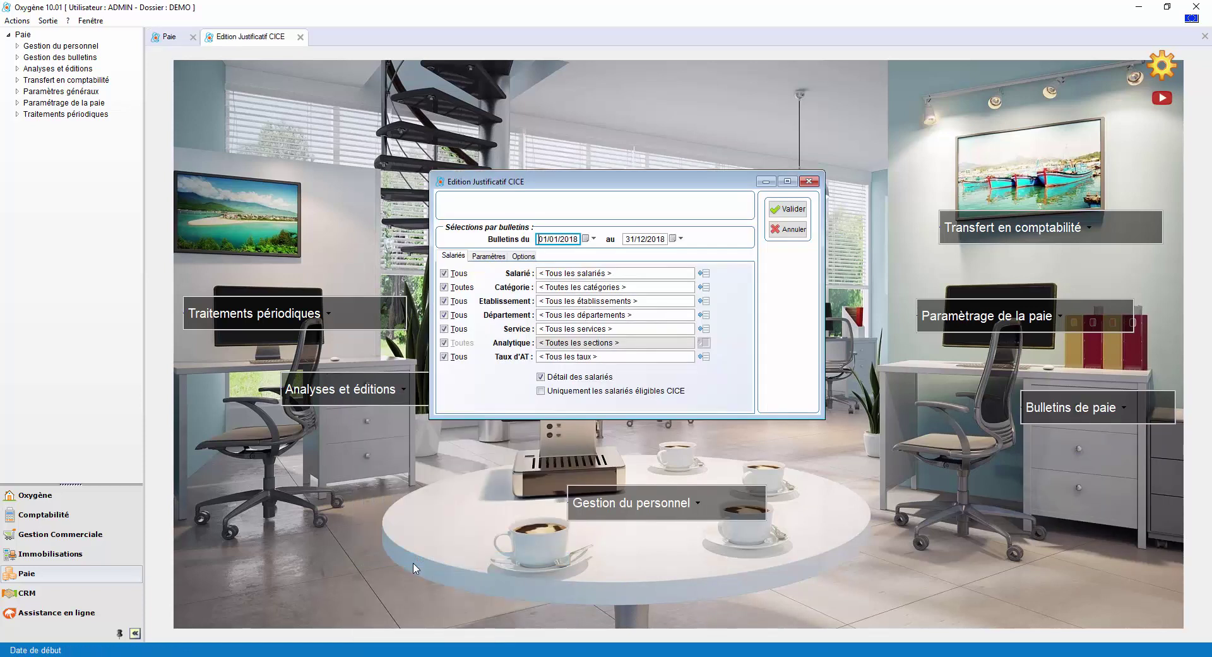
pyautogui.click(792, 215)
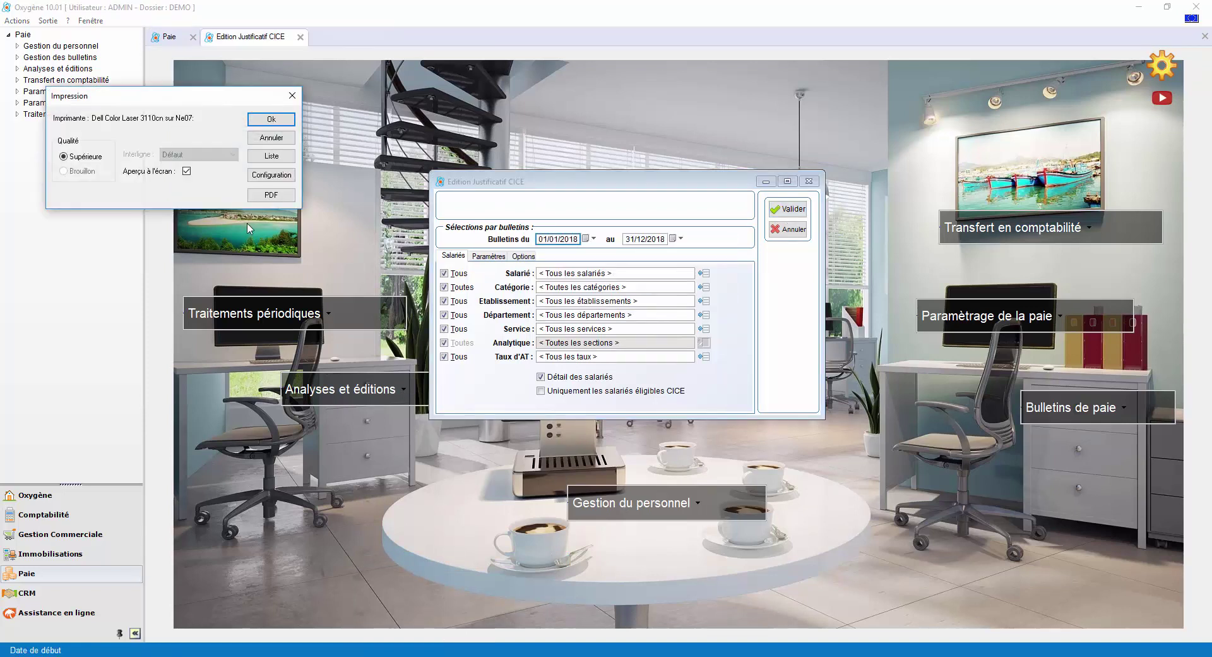
pyautogui.click(272, 120)
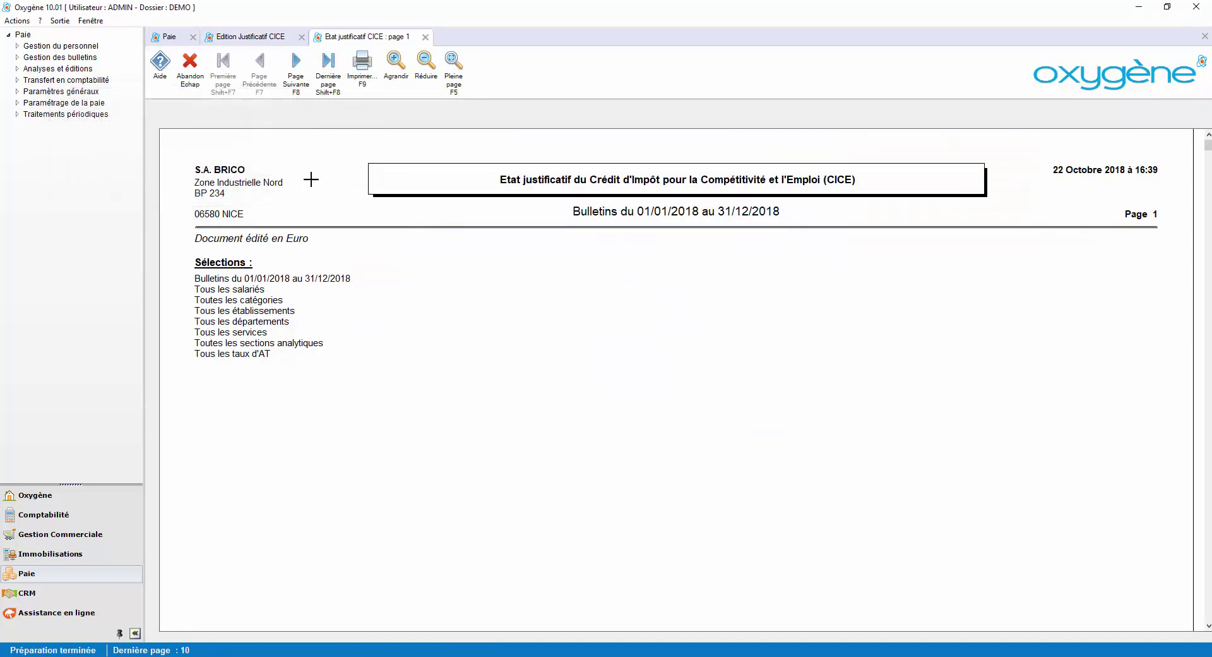
# Page through the CICE statement to its last page with the estimated tax credit calculation, and close it together with its selection window.
pyautogui.press('F8')
pyautogui.press('F8')
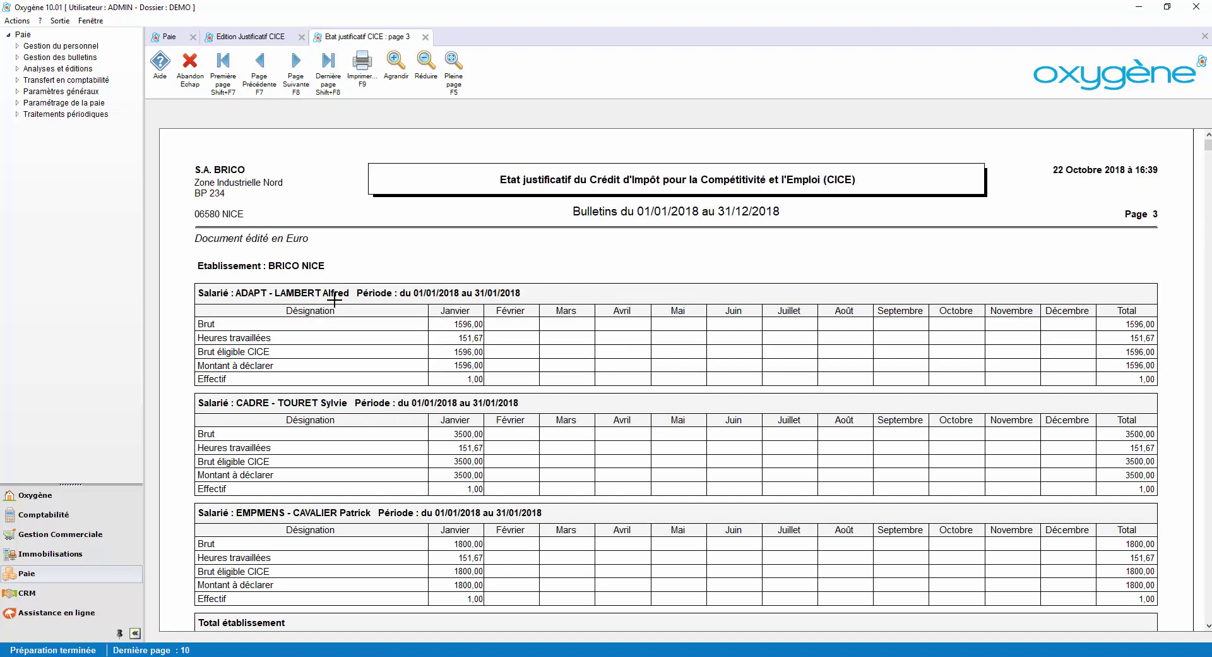
pyautogui.press('F8')
pyautogui.press('F8')
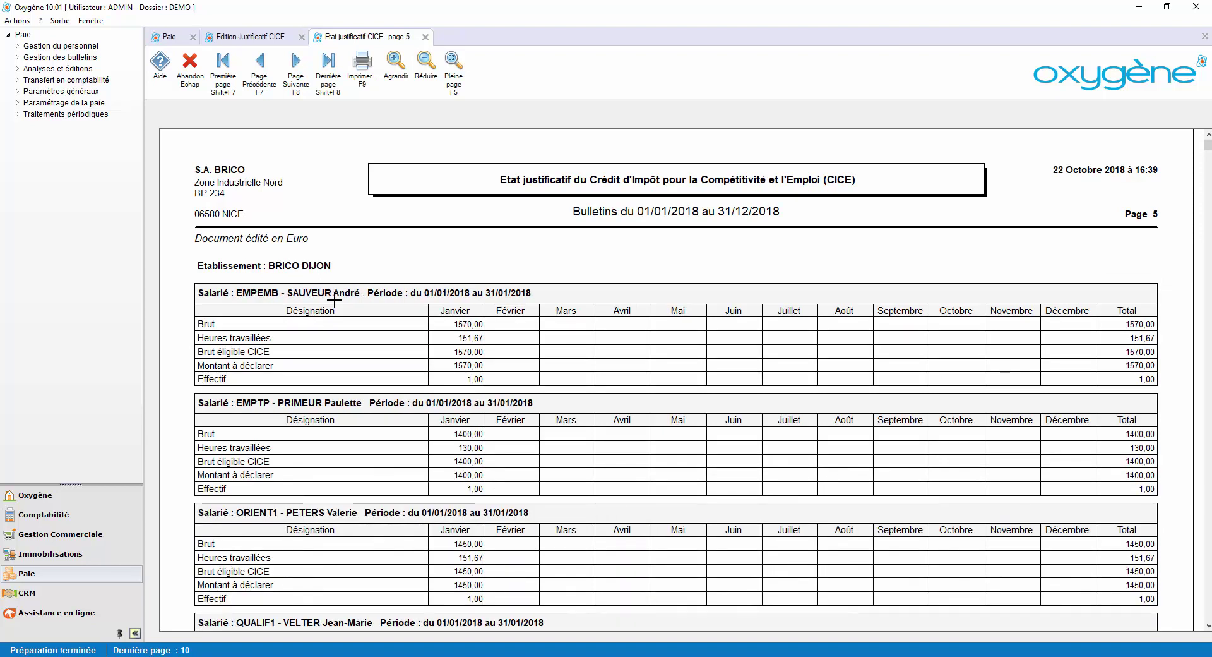
pyautogui.press('F8')
pyautogui.press('F8')
pyautogui.press('F8')
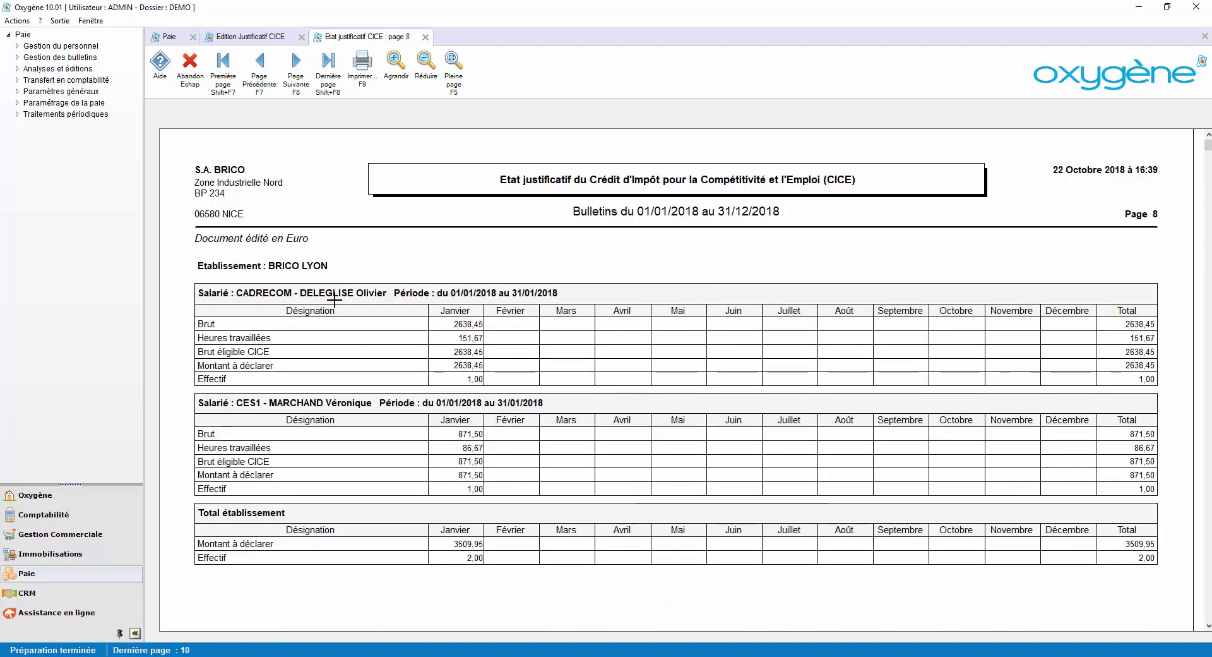
pyautogui.press('F8')
pyautogui.press('F8')
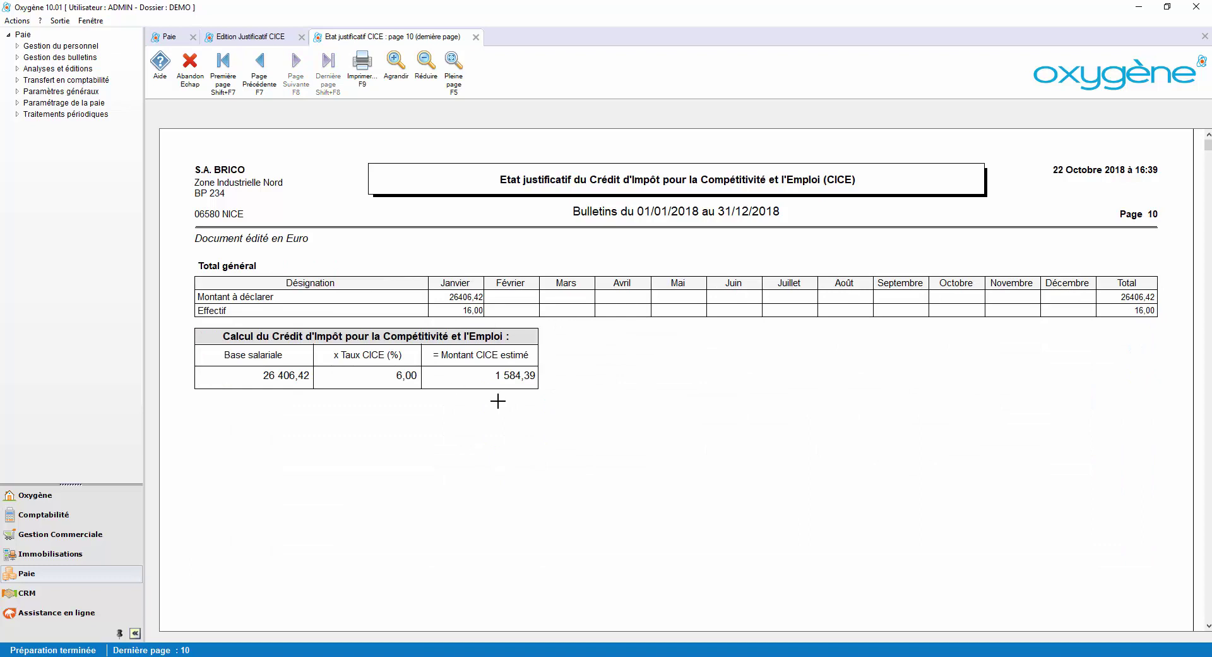
pyautogui.click(476, 38)
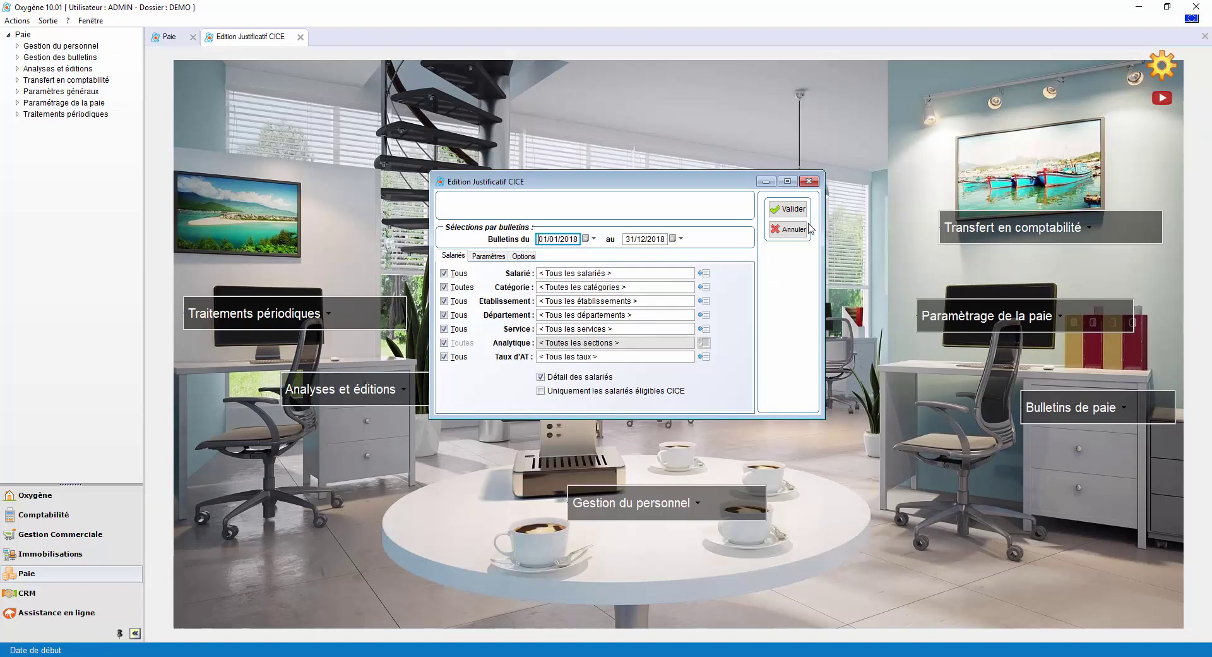
pyautogui.click(790, 228)
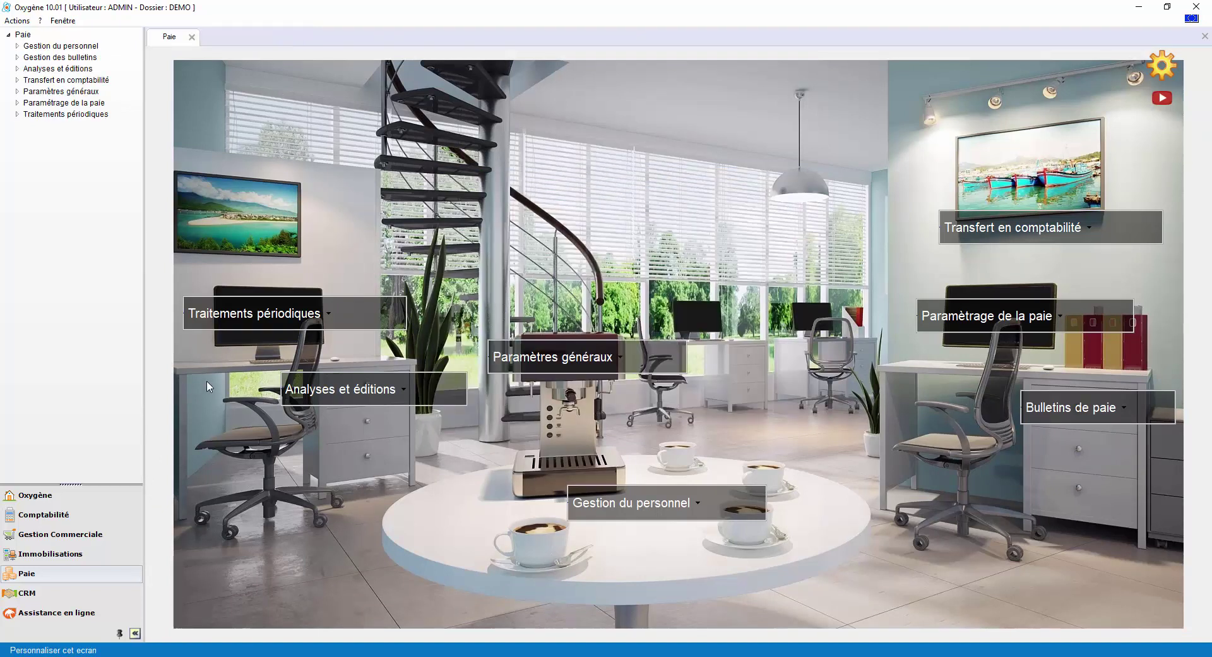
# Look over the Analyses et éditions reports and the Traitements périodiques commands, including the DSN and Bilan social options.
pyautogui.click(298, 396)
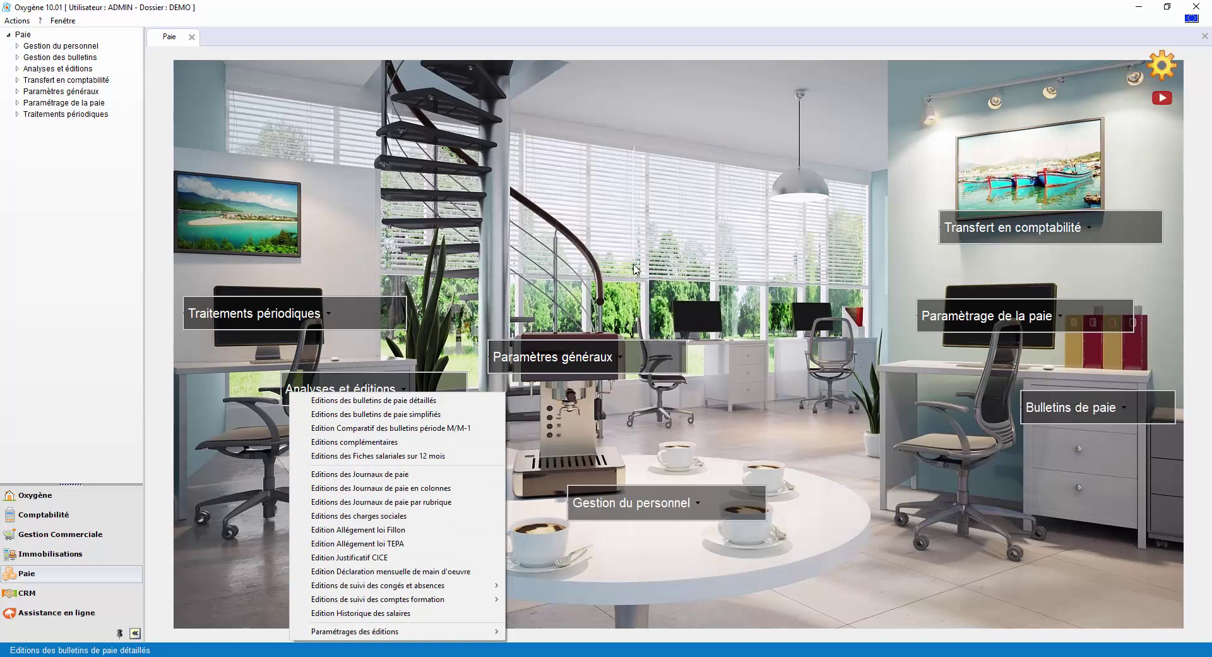
pyautogui.click(349, 322)
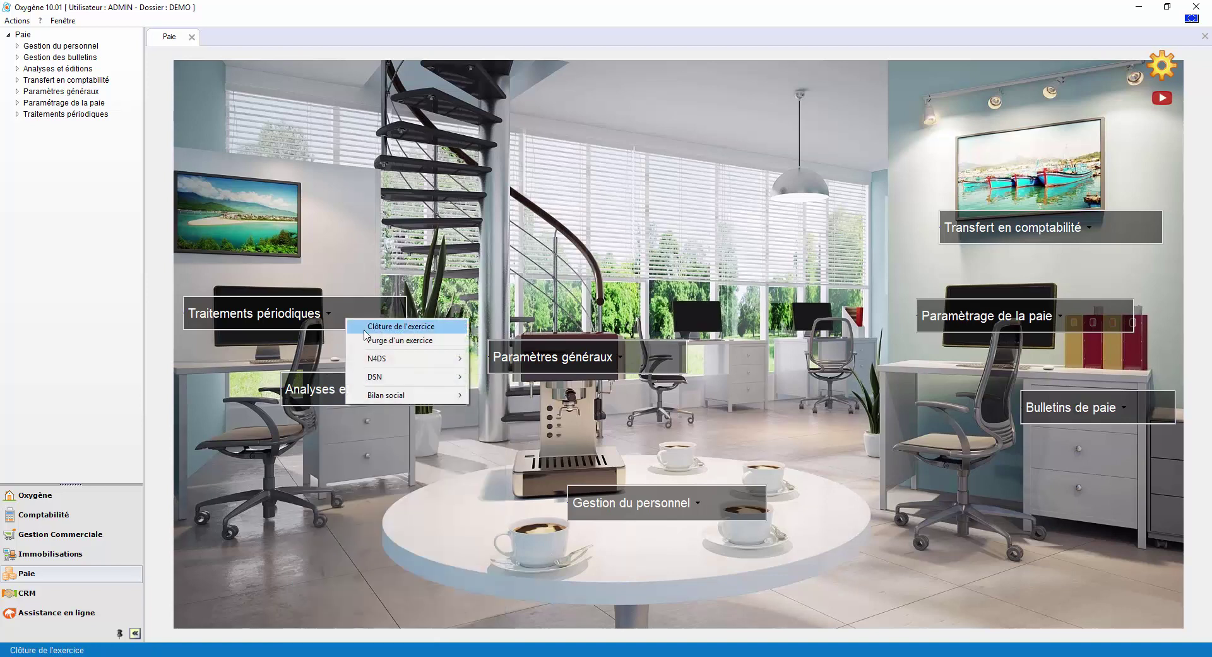
pyautogui.moveTo(380, 380)
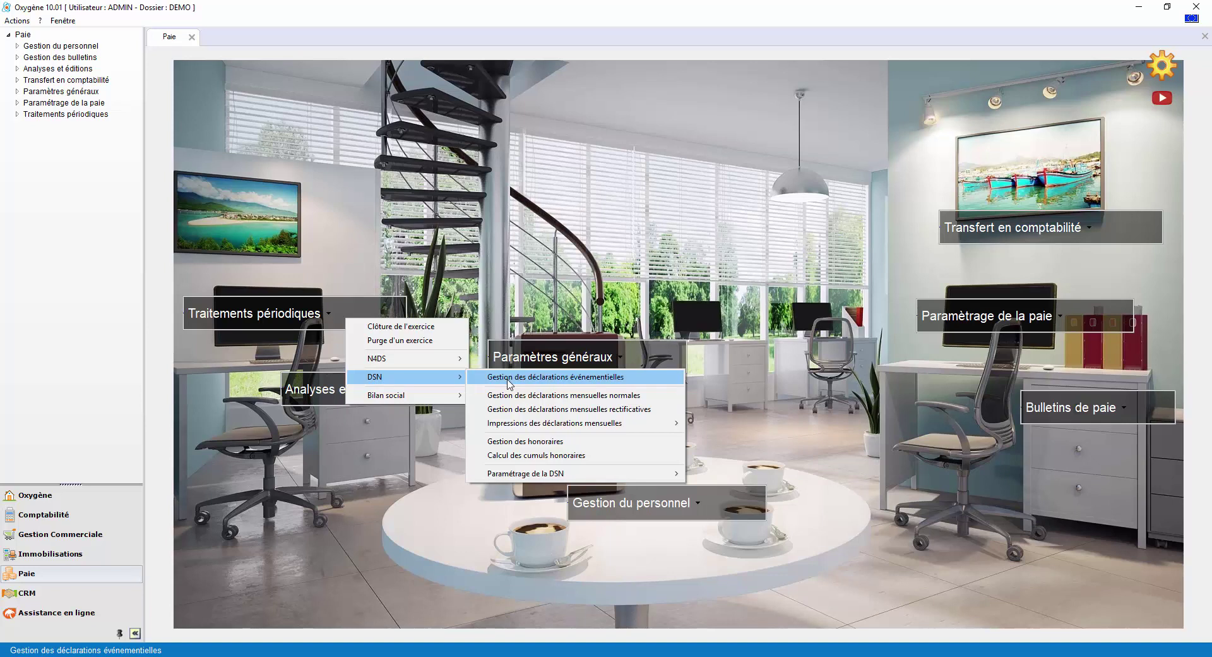
pyautogui.moveTo(441, 402)
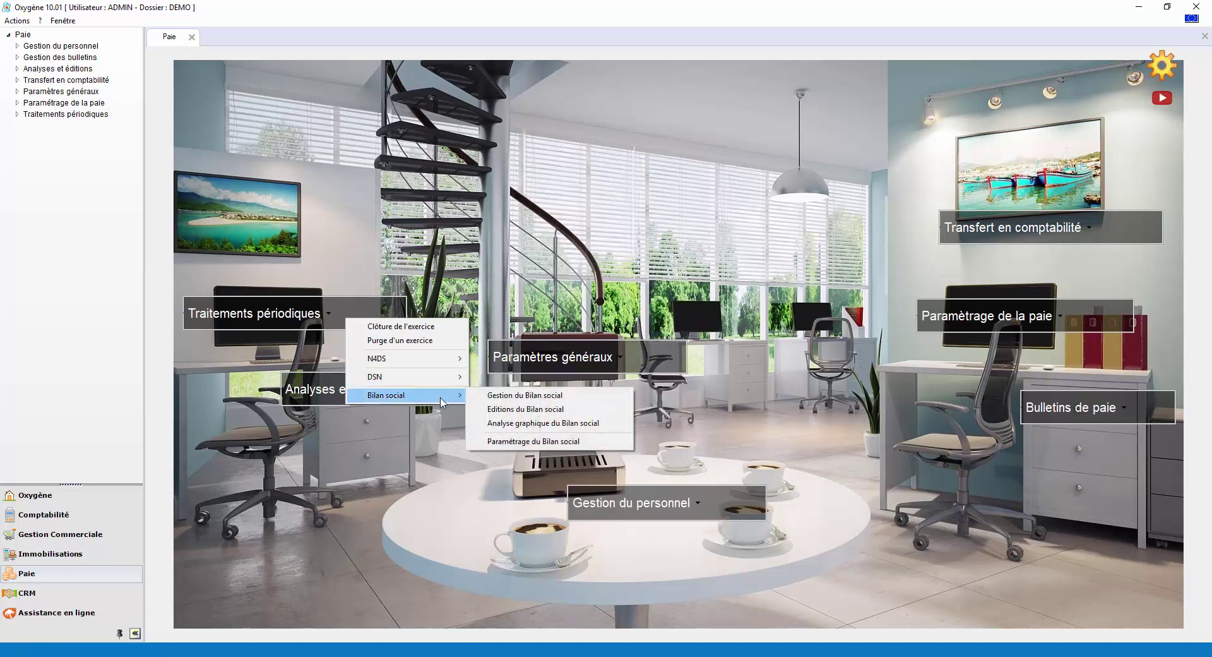
# Open the graphical analysis of the Bilan social for 2018 and view its Effectifs et Absences and Ages et Anciennetés charts.
pyautogui.click(525, 423)
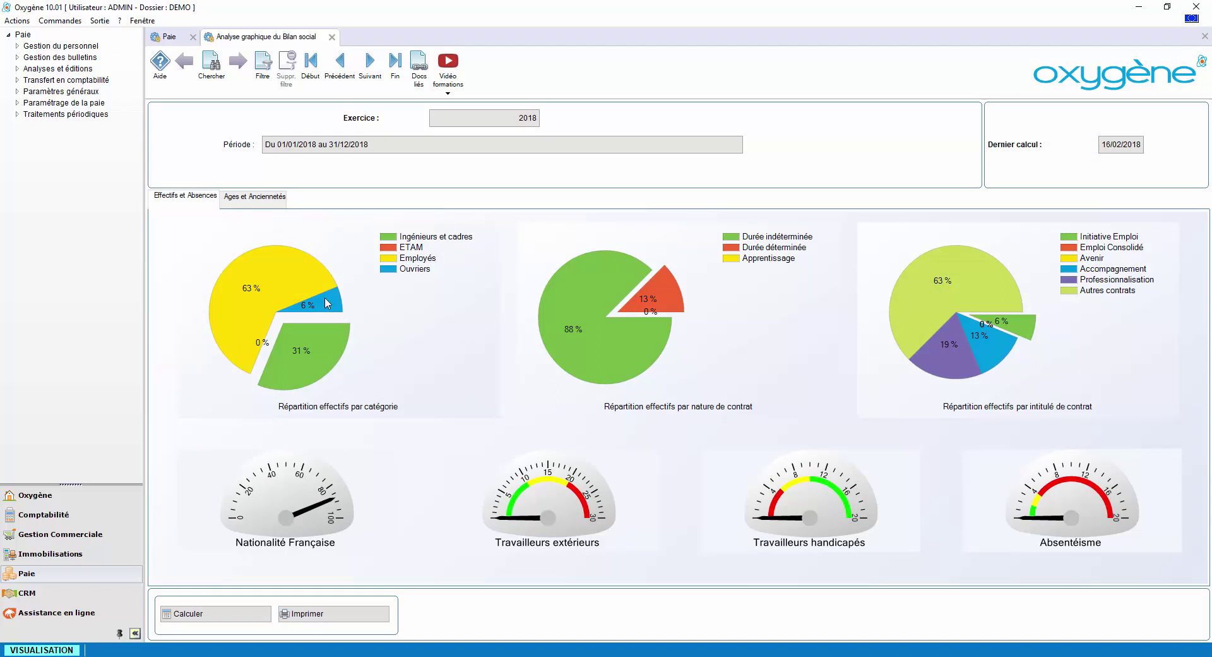
pyautogui.click(273, 200)
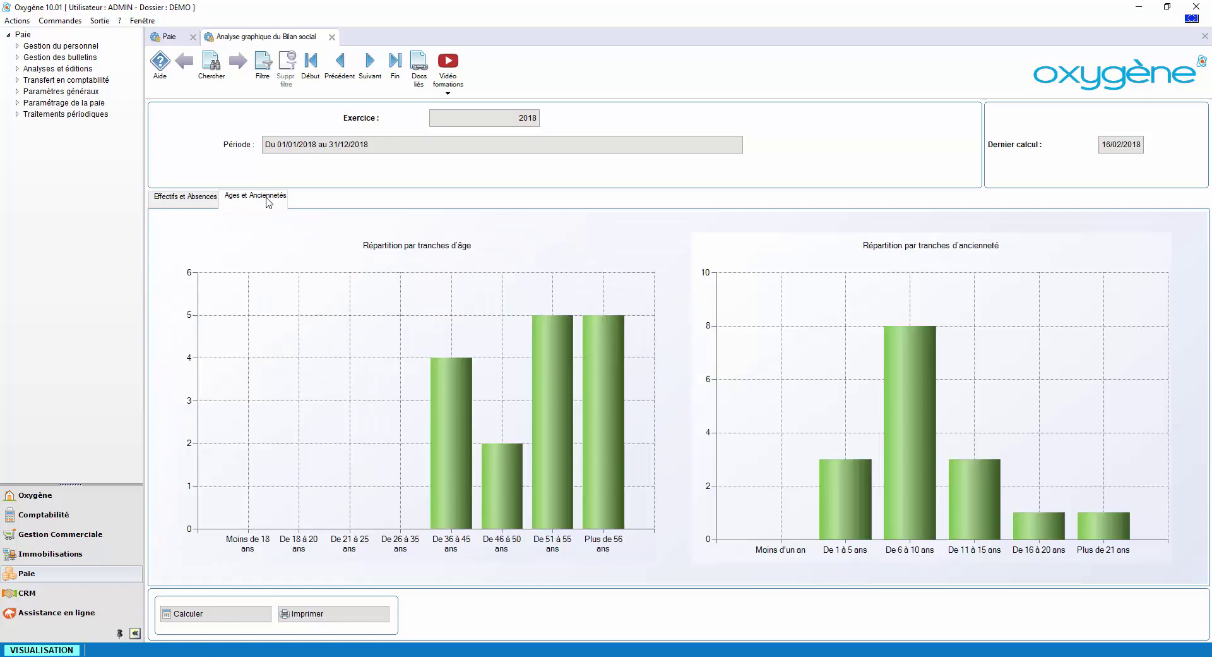
pyautogui.click(196, 198)
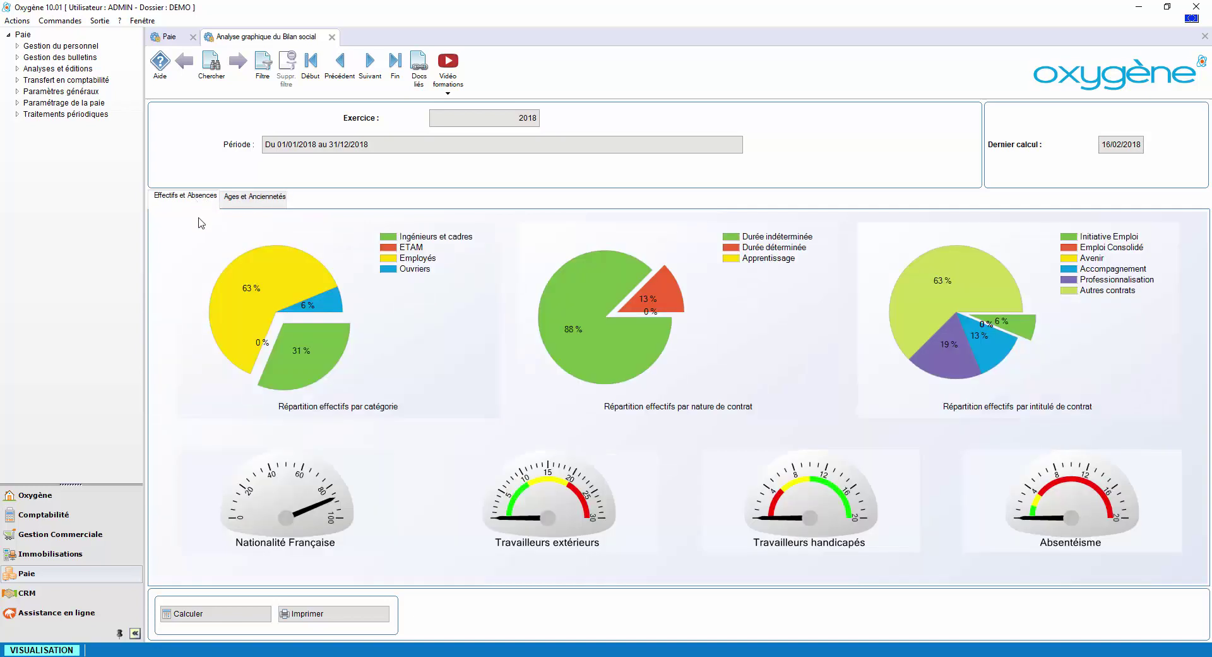
# Preview the printed graphical analysis of the Bilan social, view it as a full page, and close the preview and the analysis.
pyautogui.click(308, 613)
pyautogui.click(278, 120)
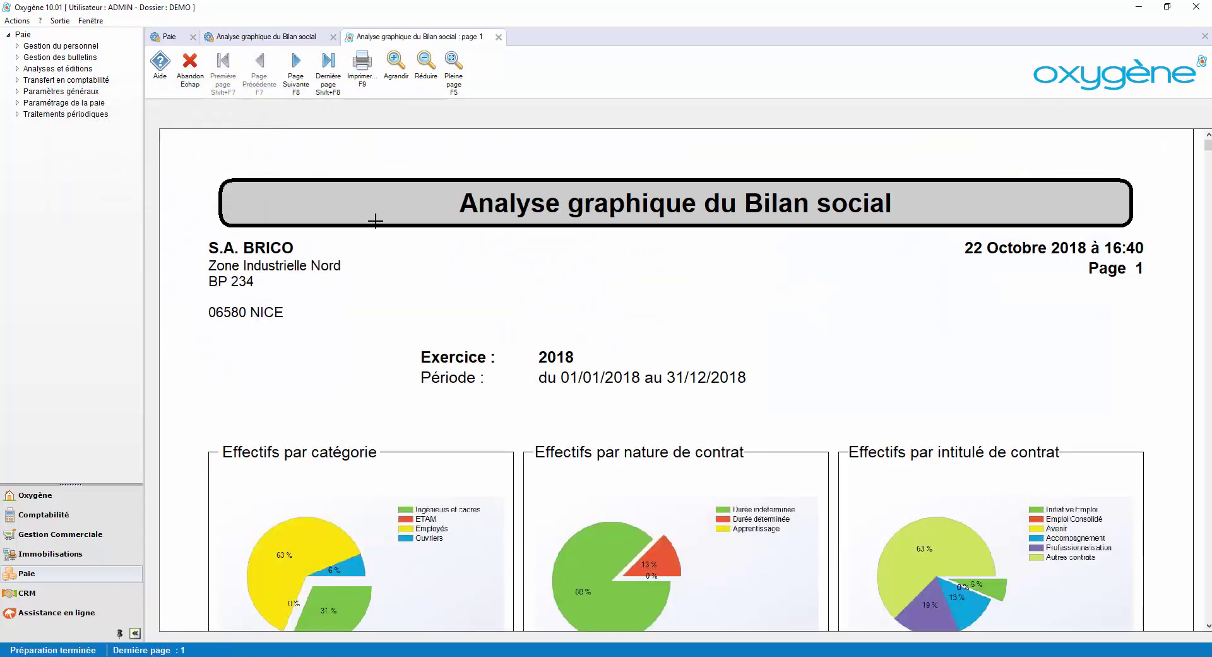
pyautogui.click(408, 286)
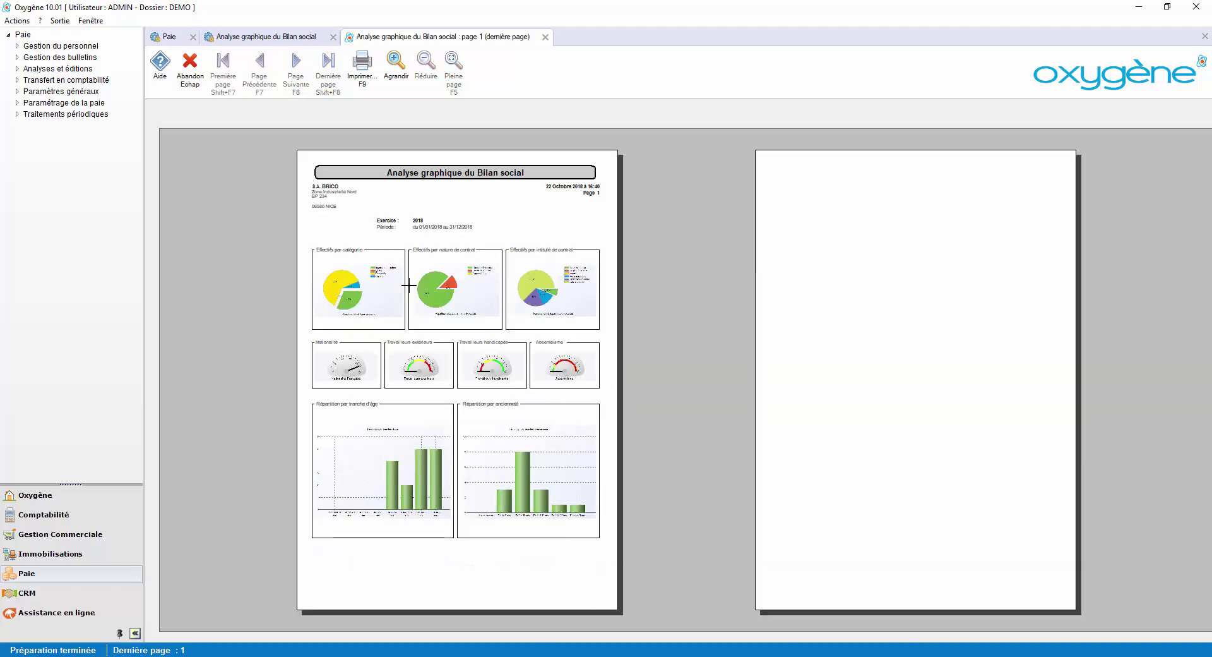
pyautogui.press('Escape')
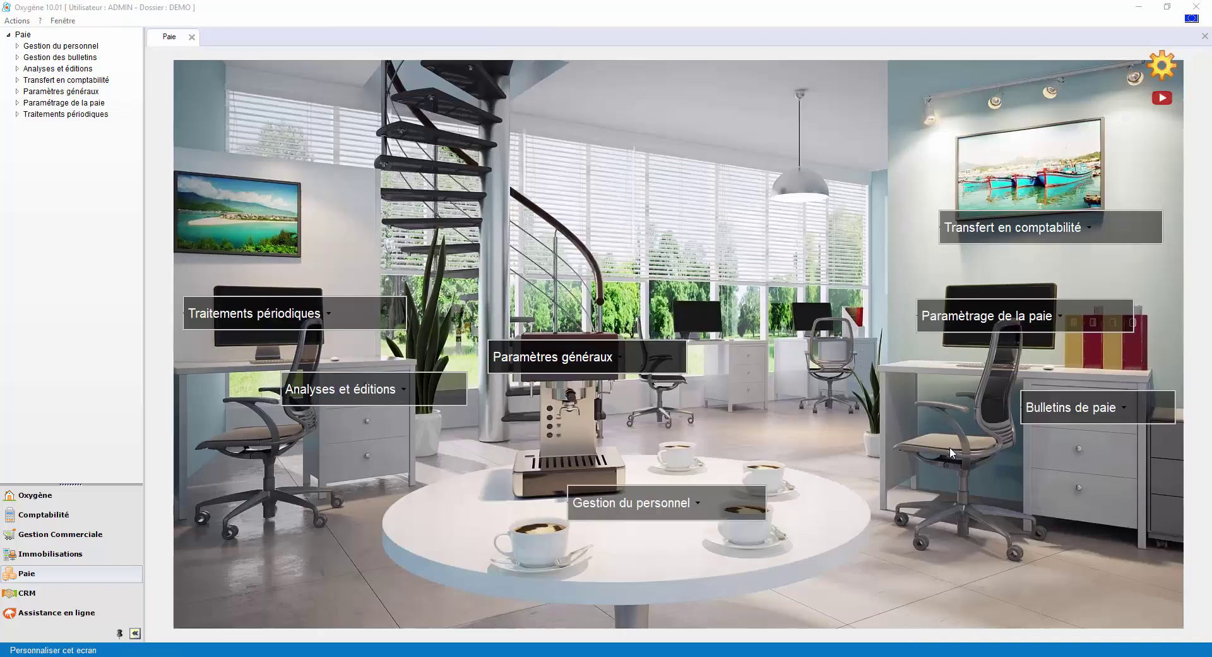
# Open the list of payroll journal entries (OD de Paie) for accounting transfer, view the Transfert ASCII options, and close the list.
pyautogui.click(1033, 232)
pyautogui.click(1073, 238)
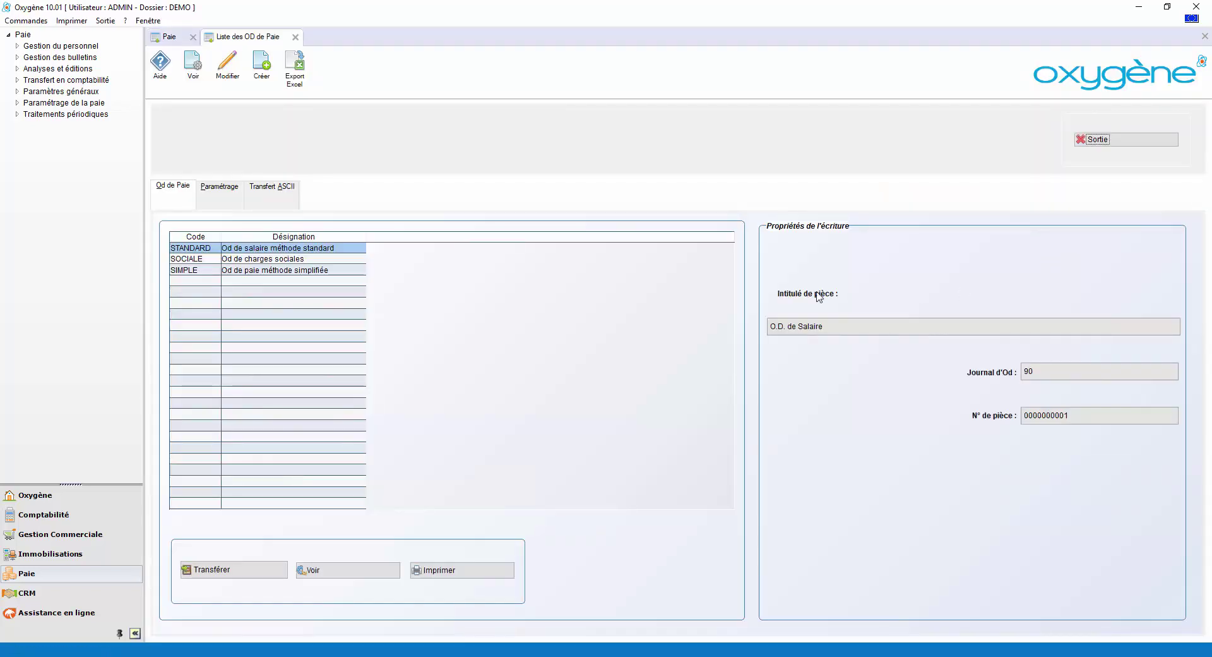
pyautogui.click(287, 191)
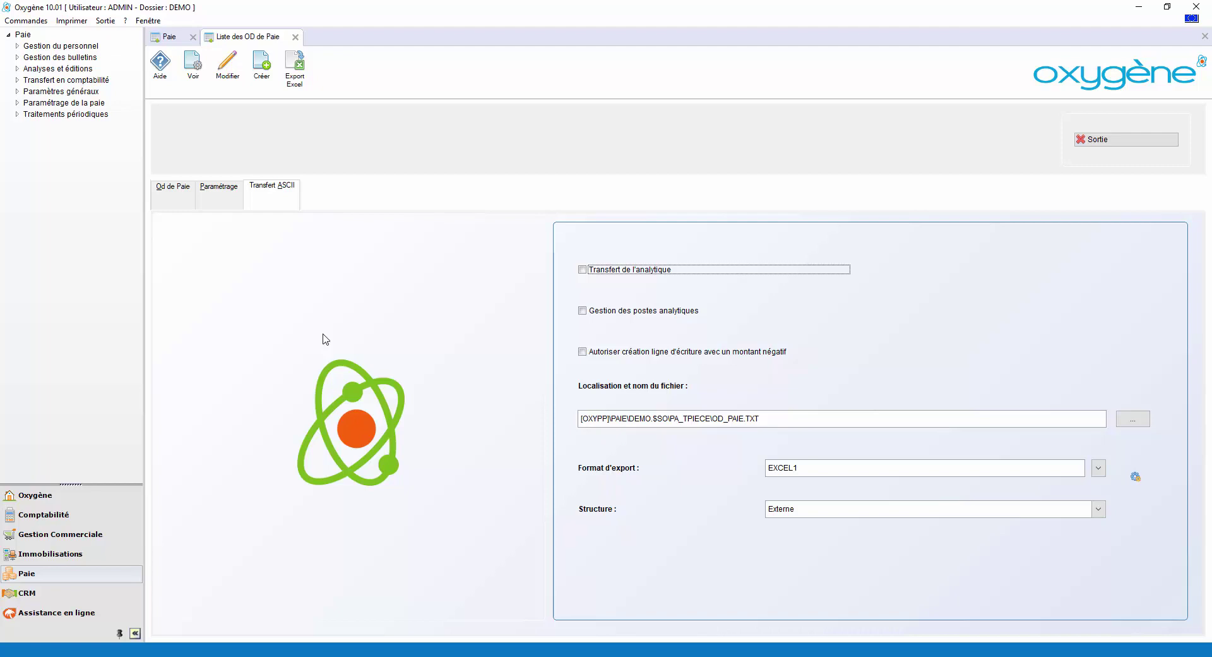
pyautogui.click(295, 36)
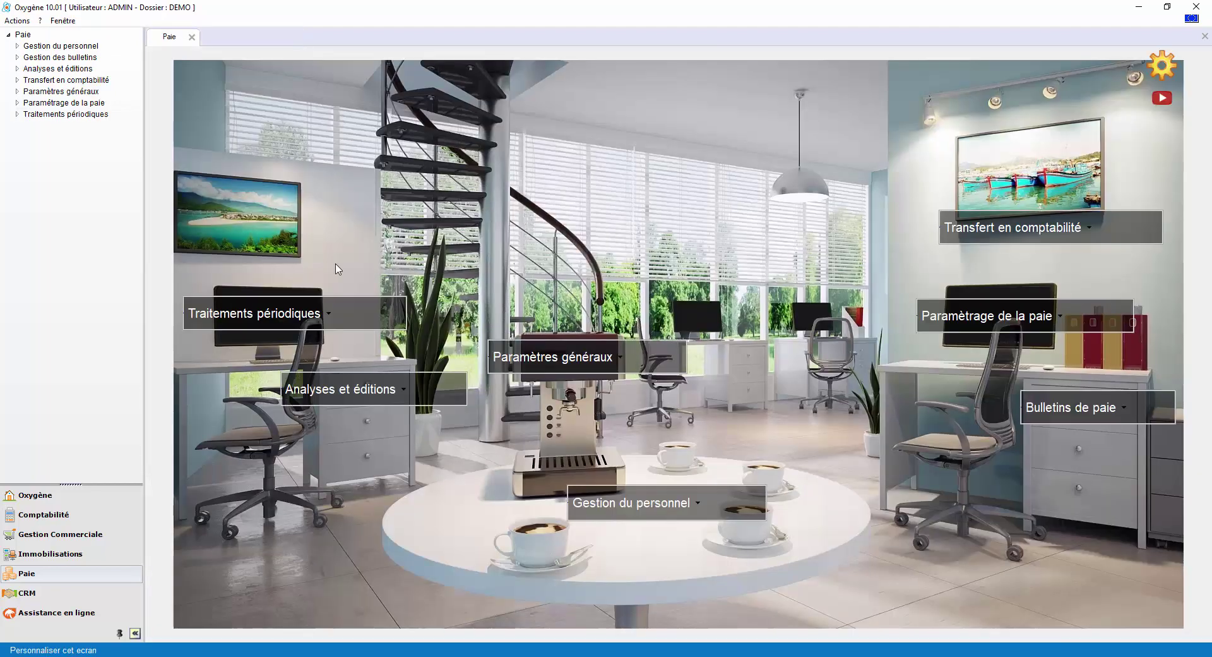